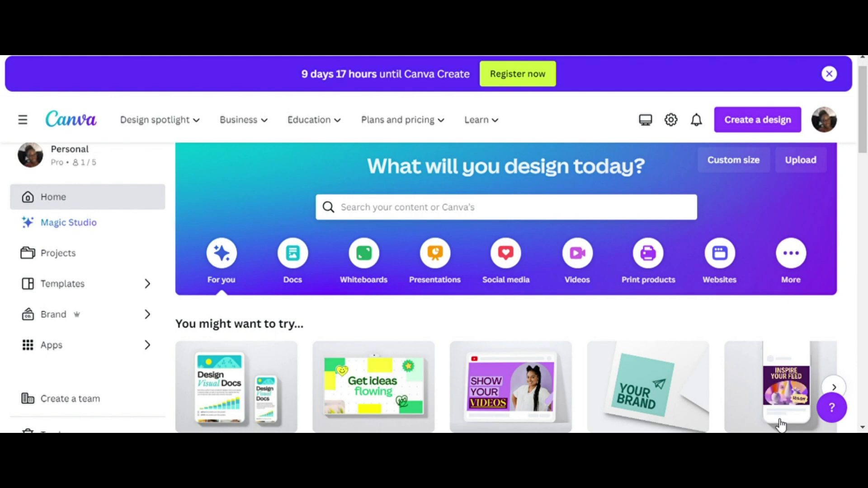
Start a new design from Create a design, choosing Custom size from the design-type list
{"action": "left_click", "coordinate": [761, 128]}
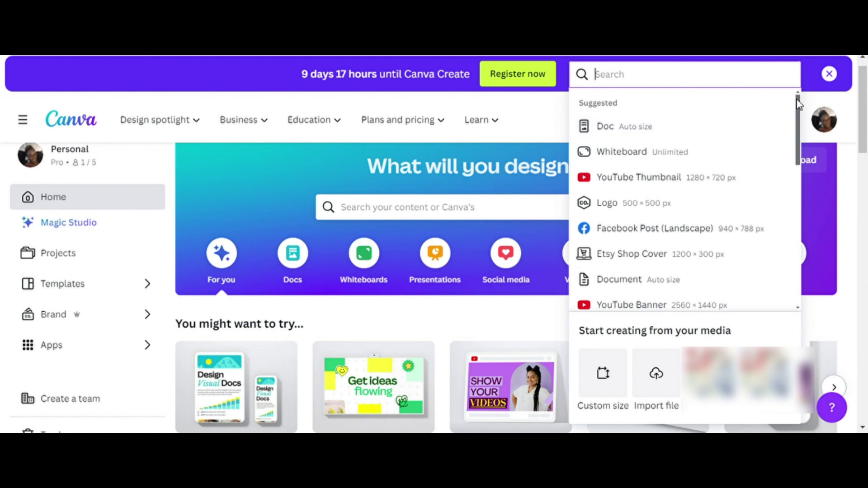
{"action": "mouse_move", "coordinate": [798, 105]}
{"action": "left_mouse_down"}
{"action": "mouse_move", "coordinate": [796, 260]}
{"action": "mouse_move", "coordinate": [798, 104]}
{"action": "left_mouse_up"}
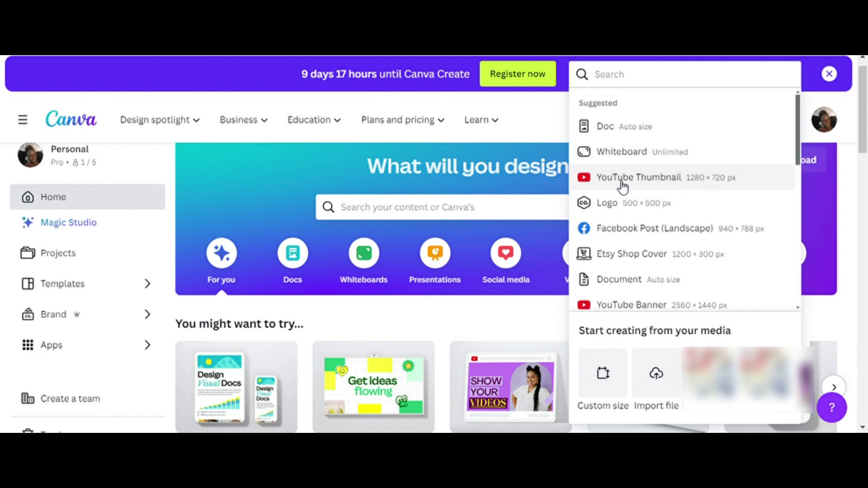
{"action": "left_click_drag", "start_coordinate": [797, 113], "coordinate": [796, 135]}
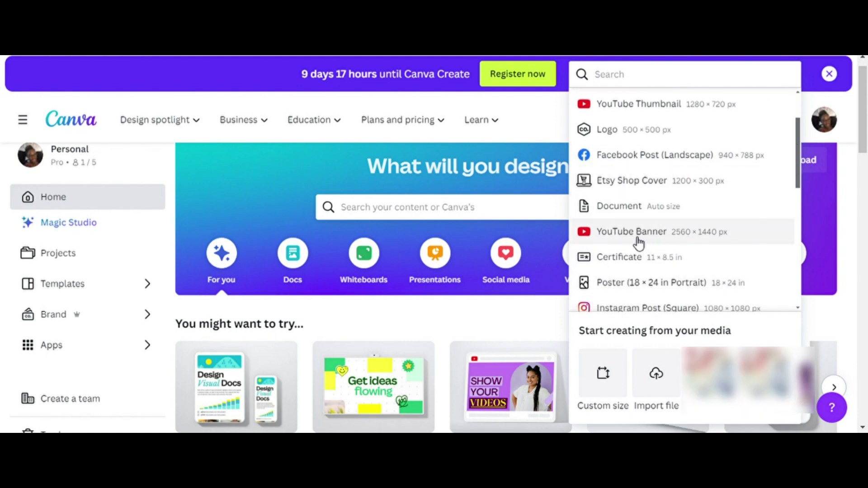
{"action": "left_click_drag", "start_coordinate": [797, 152], "coordinate": [792, 209]}
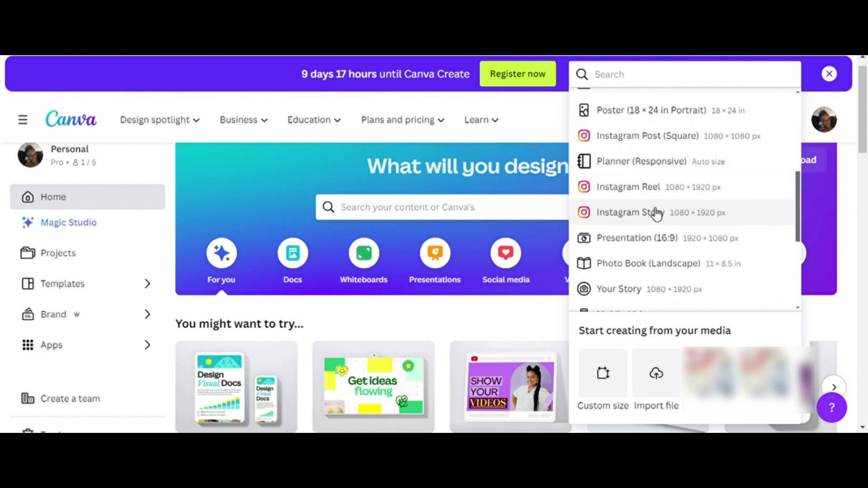
{"action": "left_click_drag", "start_coordinate": [798, 177], "coordinate": [796, 210]}
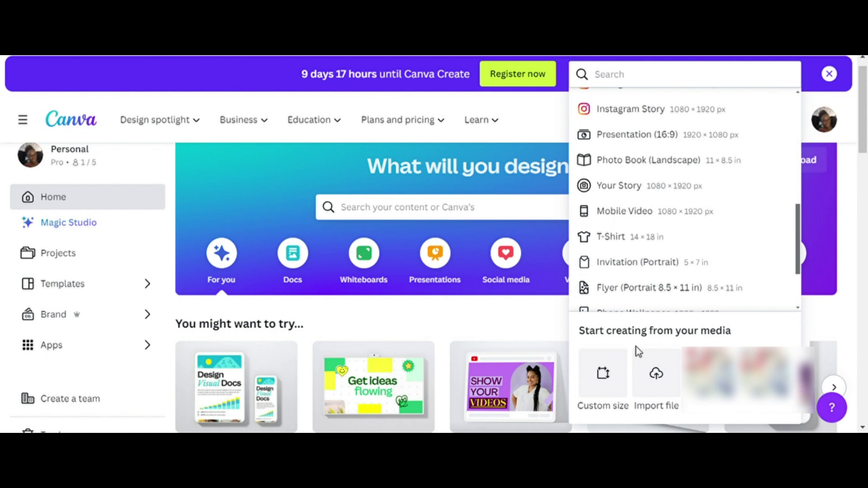
{"action": "left_click", "coordinate": [604, 375]}
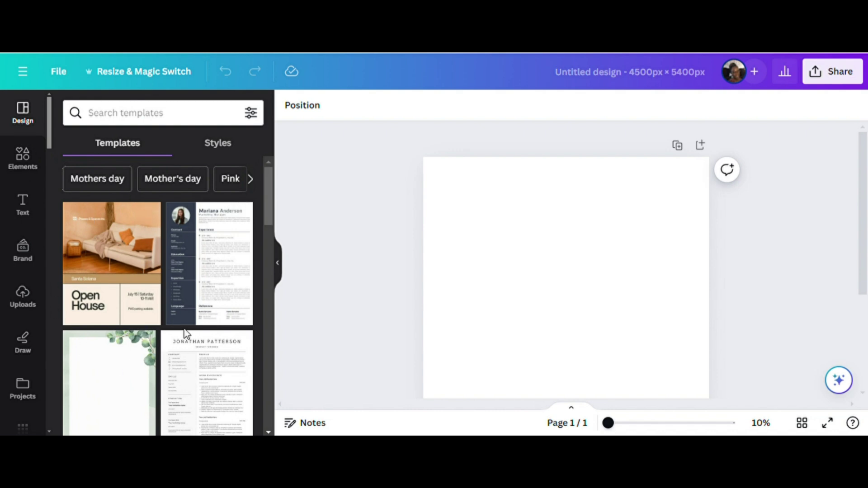
Browse the Styles tab's colour combinations, colour palettes and font sets for the blank page
{"action": "left_click", "coordinate": [219, 145]}
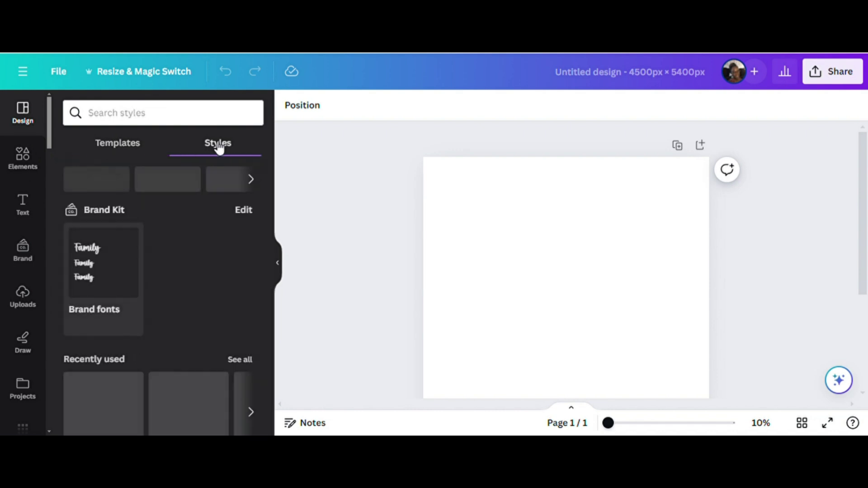
{"action": "left_click_drag", "start_coordinate": [264, 174], "coordinate": [265, 259]}
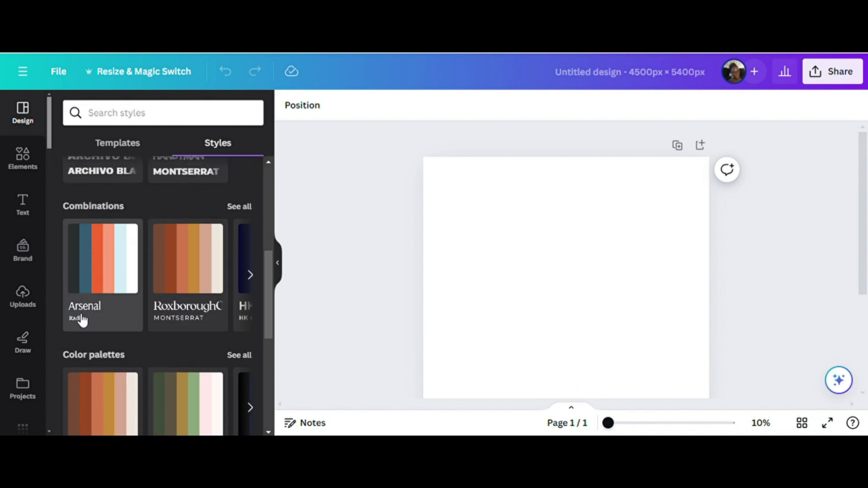
{"action": "scroll", "coordinate": [268, 270], "scroll_direction": "down", "scroll_amount": 3}
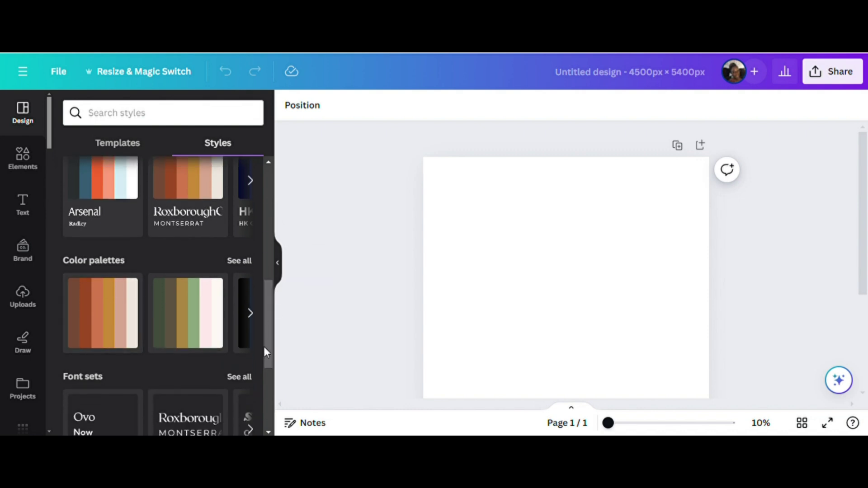
{"action": "left_click_drag", "start_coordinate": [267, 291], "coordinate": [254, 151]}
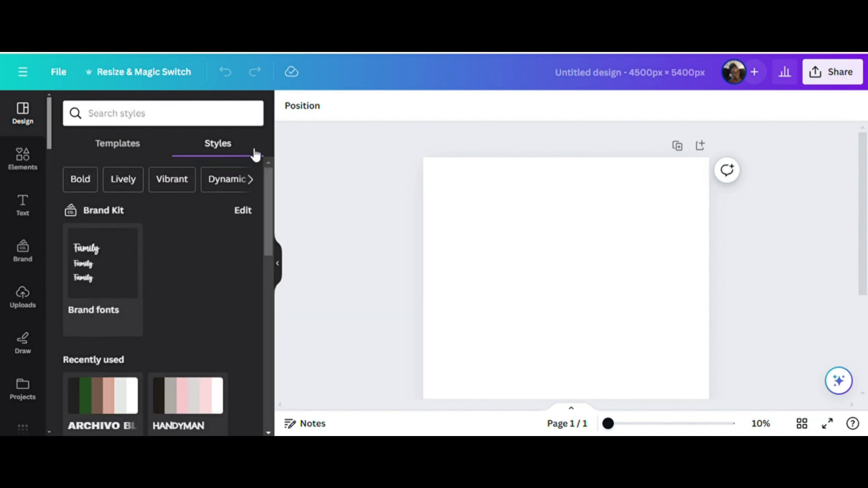
Search Elements for 'mama elephant' and filter the results to Graphics
{"action": "left_click", "coordinate": [23, 158]}
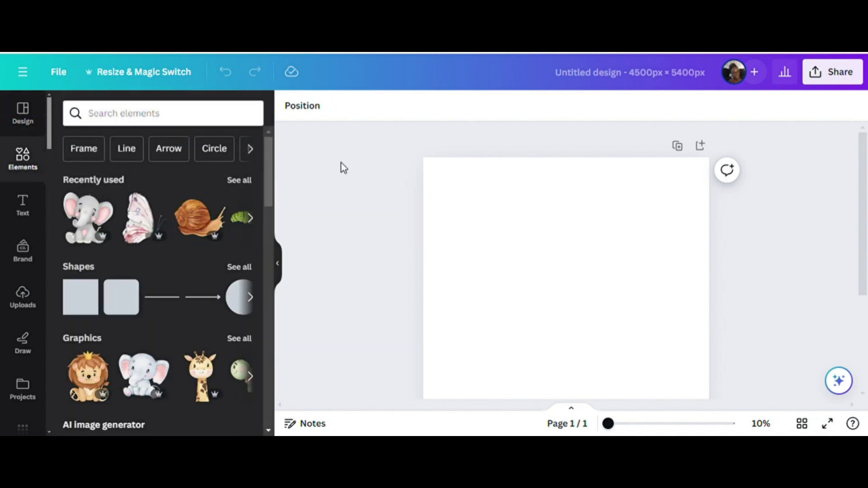
{"action": "left_click", "coordinate": [107, 114]}
{"action": "type", "text": "mama"}
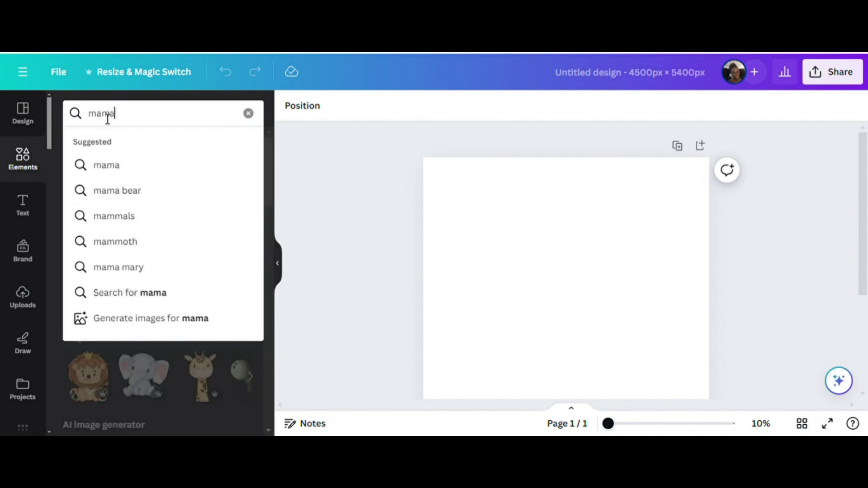
{"action": "type", "text": " elep"}
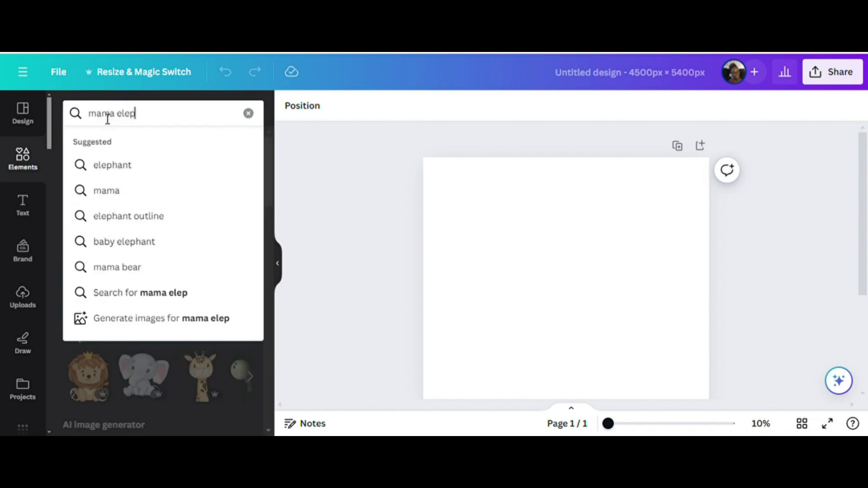
{"action": "type", "text": "hant"}
{"action": "key", "text": "Return"}
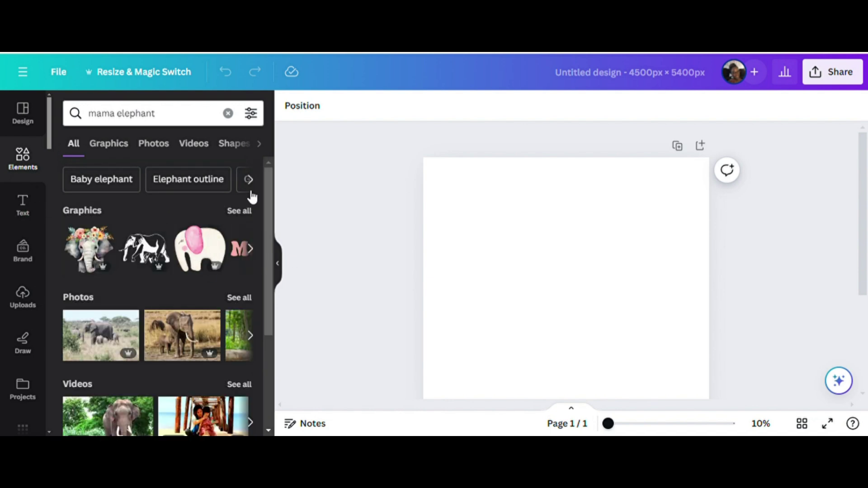
{"action": "left_click_drag", "start_coordinate": [269, 207], "coordinate": [313, 152]}
{"action": "left_click", "coordinate": [238, 210]}
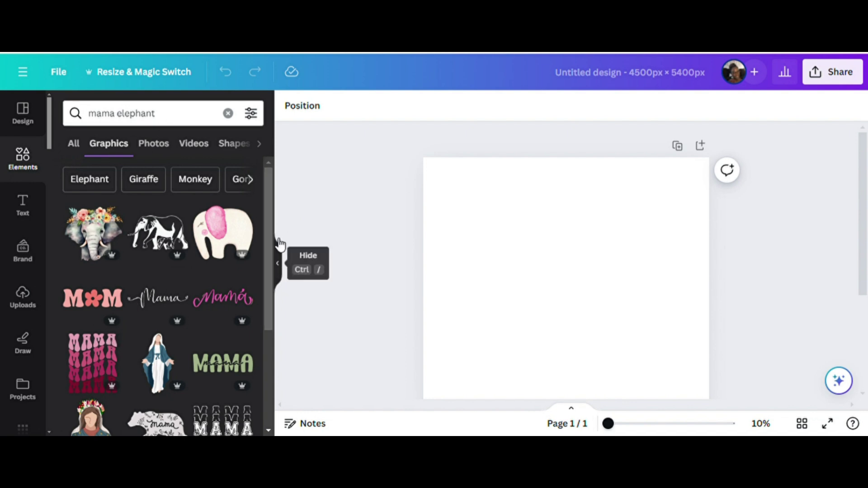
{"action": "left_click_drag", "start_coordinate": [267, 231], "coordinate": [275, 246]}
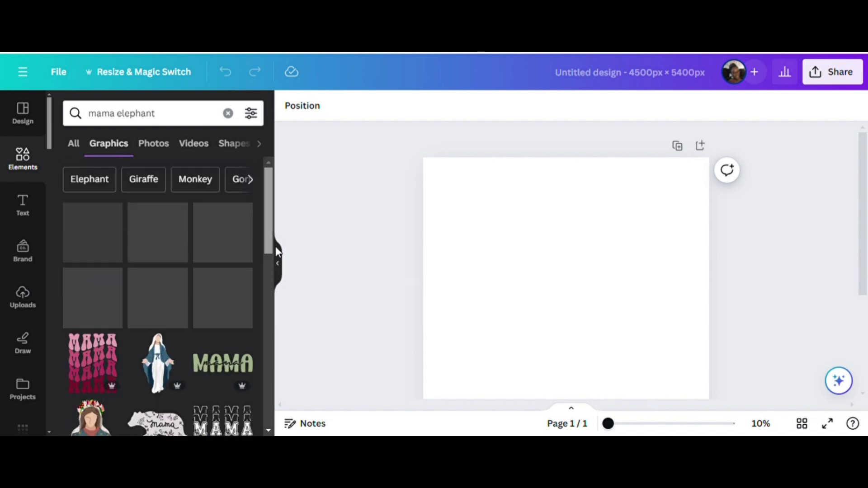
Broaden the element search to just 'elephant' and scroll through the graphics
{"action": "left_click", "coordinate": [124, 115]}
{"action": "double_click", "coordinate": [93, 112]}
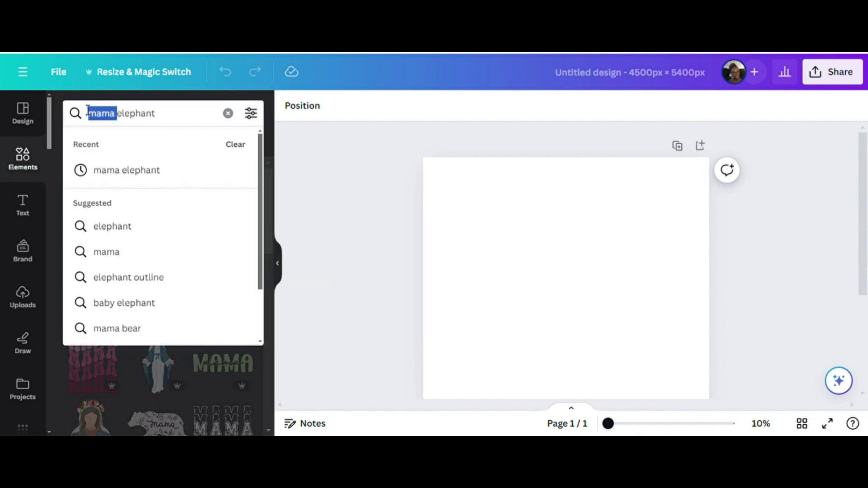
{"action": "key", "text": "BackSpace"}
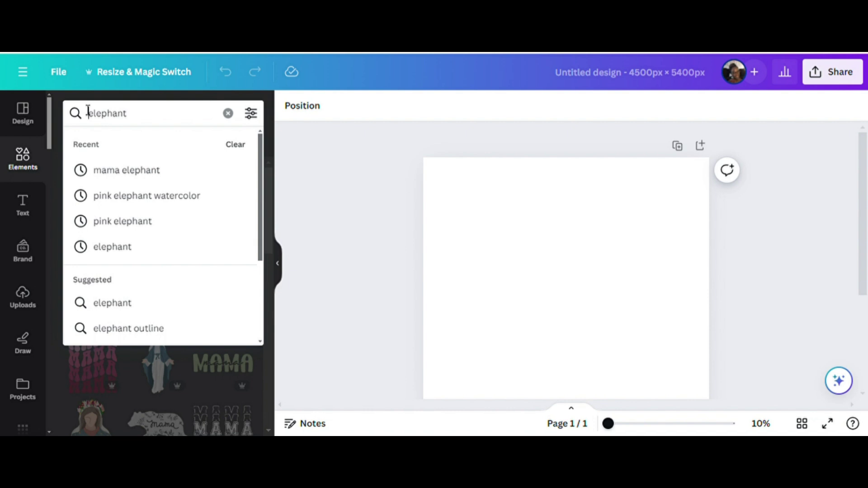
{"action": "key", "text": "Return"}
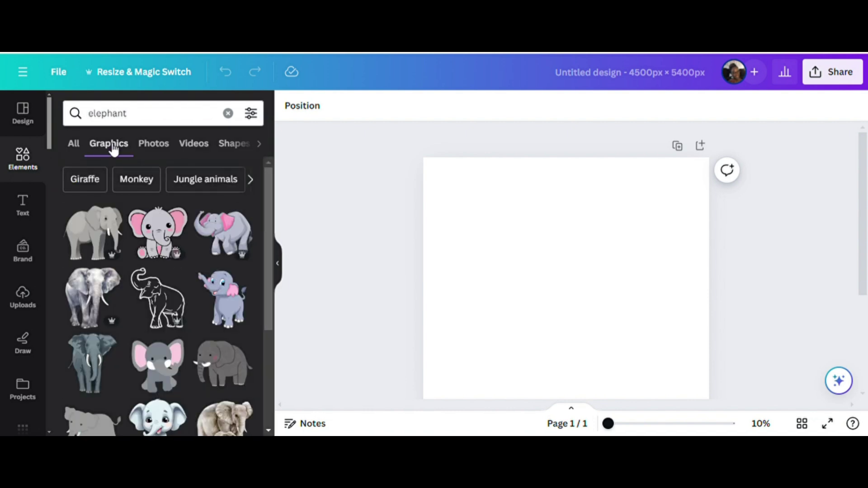
{"action": "left_click_drag", "start_coordinate": [267, 179], "coordinate": [269, 349]}
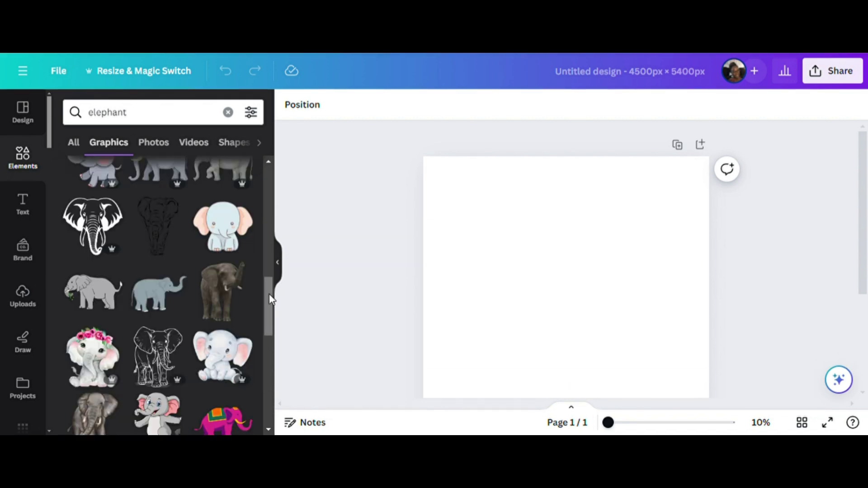
{"action": "scroll", "coordinate": [268, 325], "scroll_direction": "down", "scroll_amount": 4}
{"action": "scroll", "coordinate": [264, 328], "scroll_direction": "down", "scroll_amount": 4}
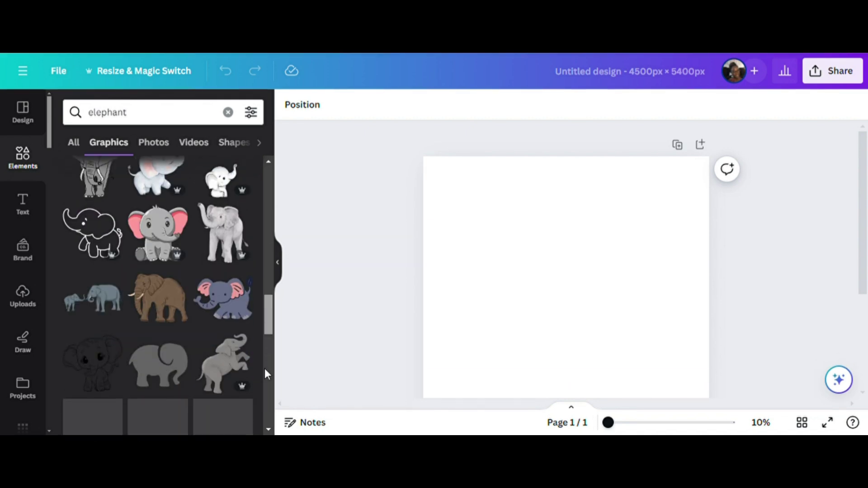
{"action": "scroll", "coordinate": [268, 348], "scroll_direction": "down", "scroll_amount": 5}
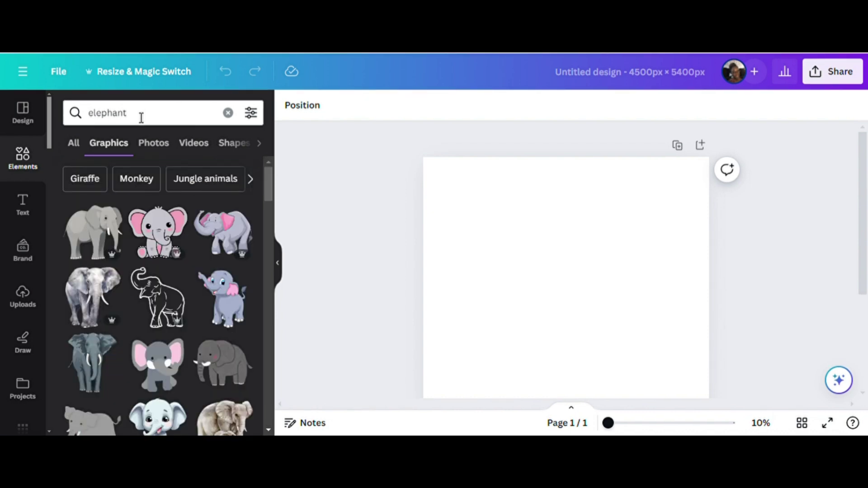
Narrow the search to 'elephant baby' and browse the baby elephant graphics
{"action": "left_click", "coordinate": [141, 117]}
{"action": "type", "text": "baby"}
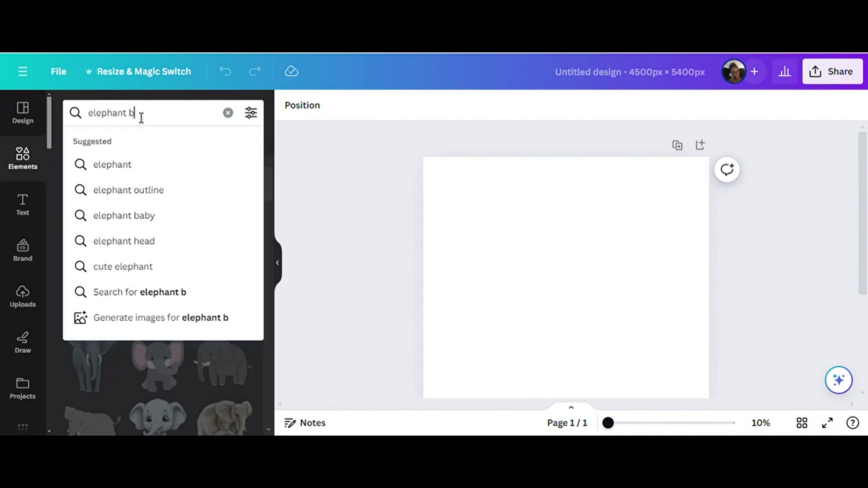
{"action": "key", "text": "Return"}
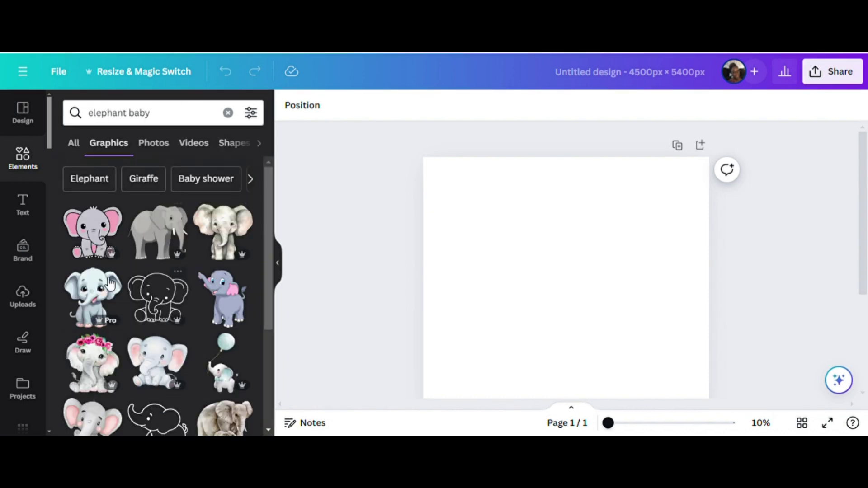
{"action": "left_click_drag", "start_coordinate": [271, 231], "coordinate": [269, 265]}
{"action": "left_click", "coordinate": [544, 264]}
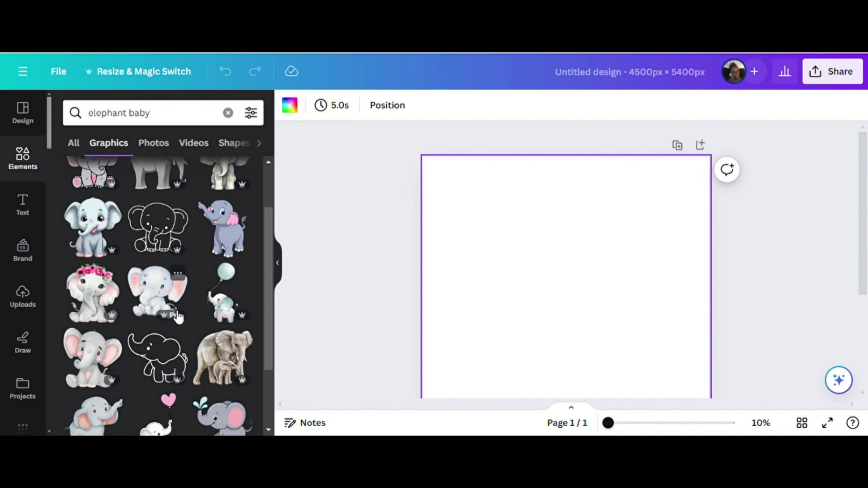
{"action": "scroll", "coordinate": [177, 317], "scroll_direction": "up", "scroll_amount": 2}
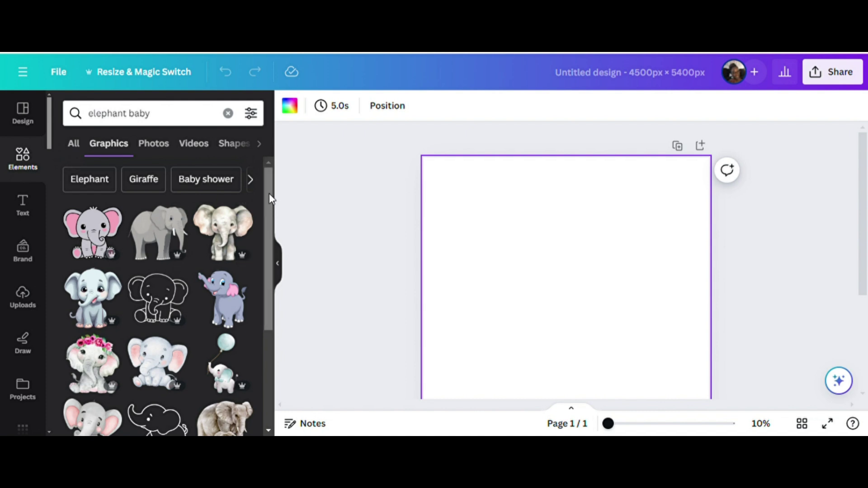
{"action": "left_click_drag", "start_coordinate": [268, 195], "coordinate": [262, 248]}
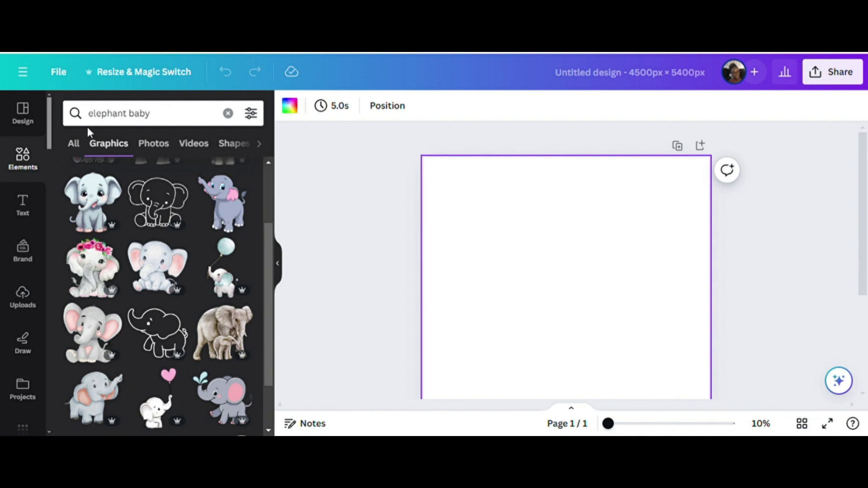
Add the sitting baby elephant, crop its bottom and right edges, and shrink it near centre
{"action": "left_click", "coordinate": [160, 274]}
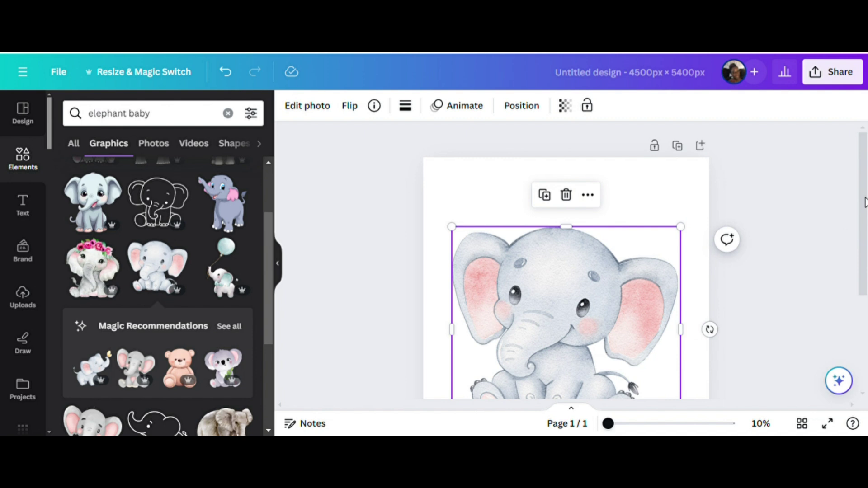
{"action": "scroll", "coordinate": [865, 202], "scroll_direction": "down", "scroll_amount": 2}
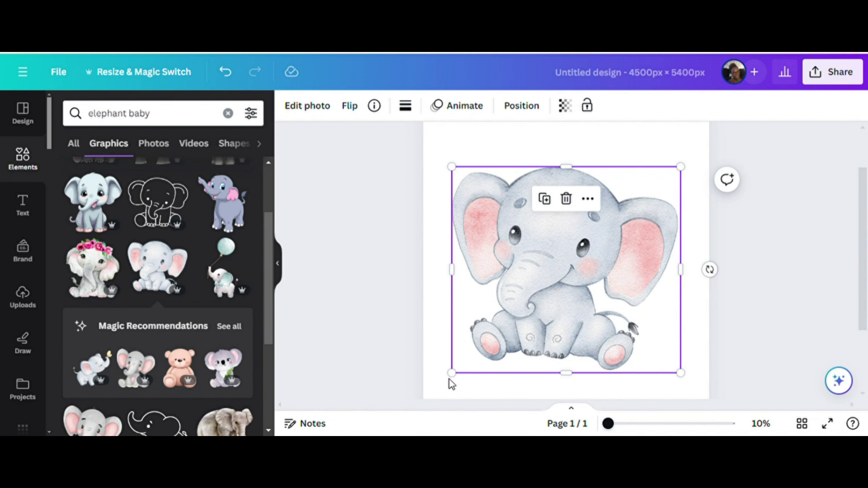
{"action": "left_click_drag", "start_coordinate": [455, 381], "coordinate": [472, 353]}
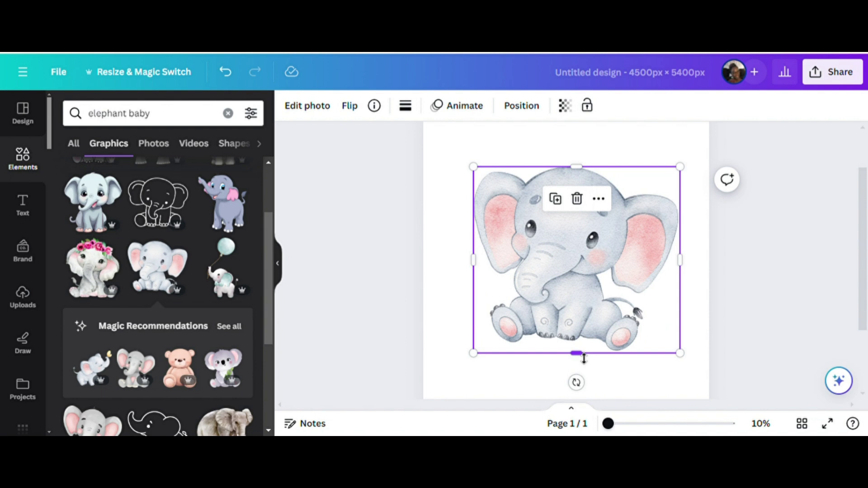
{"action": "mouse_move", "coordinate": [583, 359]}
{"action": "left_mouse_down"}
{"action": "mouse_move", "coordinate": [584, 308]}
{"action": "mouse_move", "coordinate": [583, 356]}
{"action": "left_mouse_up"}
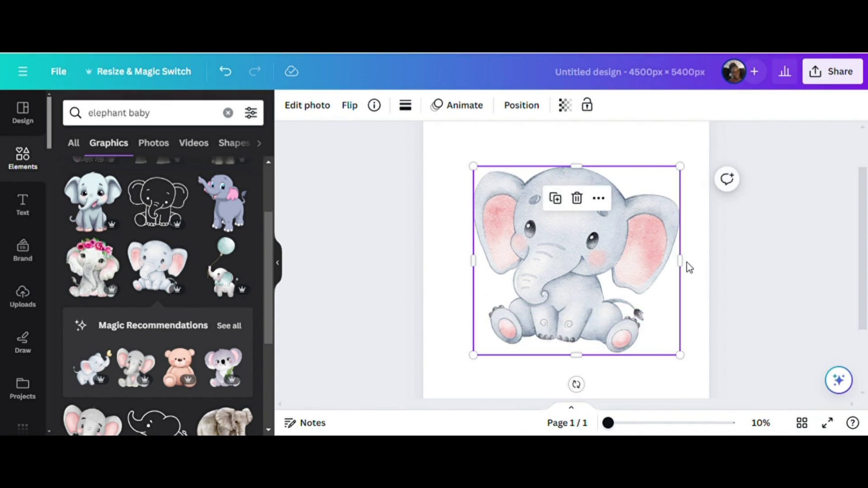
{"action": "mouse_move", "coordinate": [690, 268]}
{"action": "left_mouse_down"}
{"action": "mouse_move", "coordinate": [636, 273]}
{"action": "mouse_move", "coordinate": [696, 273]}
{"action": "left_mouse_up"}
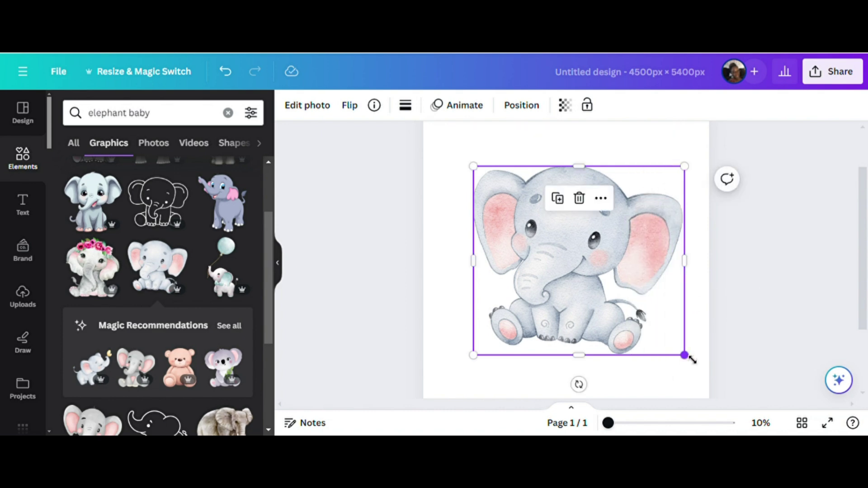
{"action": "left_click_drag", "start_coordinate": [691, 359], "coordinate": [560, 244]}
{"action": "scroll", "coordinate": [864, 188], "scroll_direction": "up", "scroll_amount": 1}
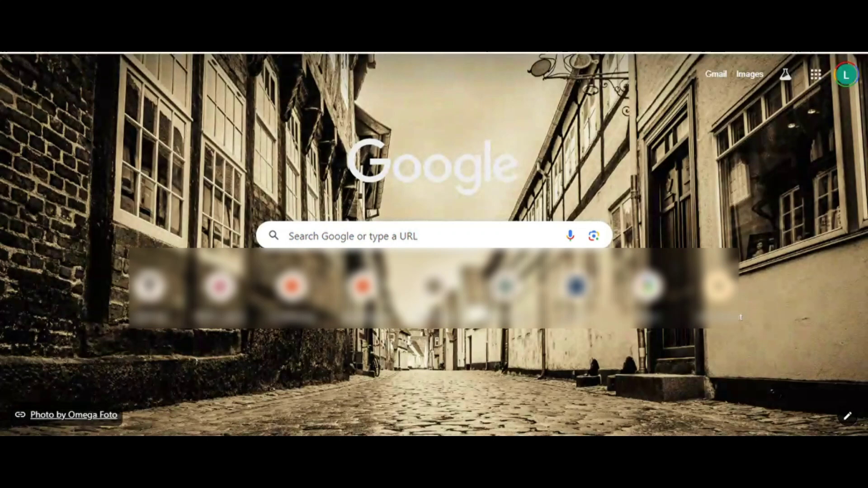
Search Google for 'mothers day quotes about love', then return to the Canva page
{"action": "type", "text": "mothers day"}
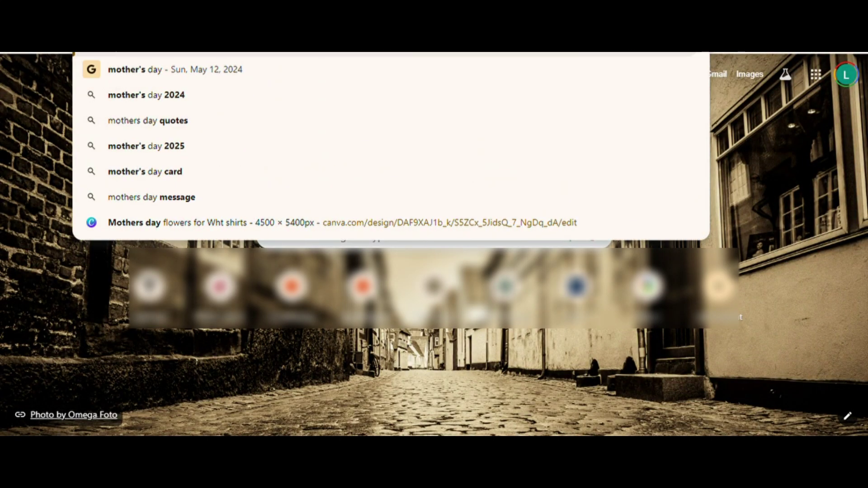
{"action": "type", "text": " quotes about love"}
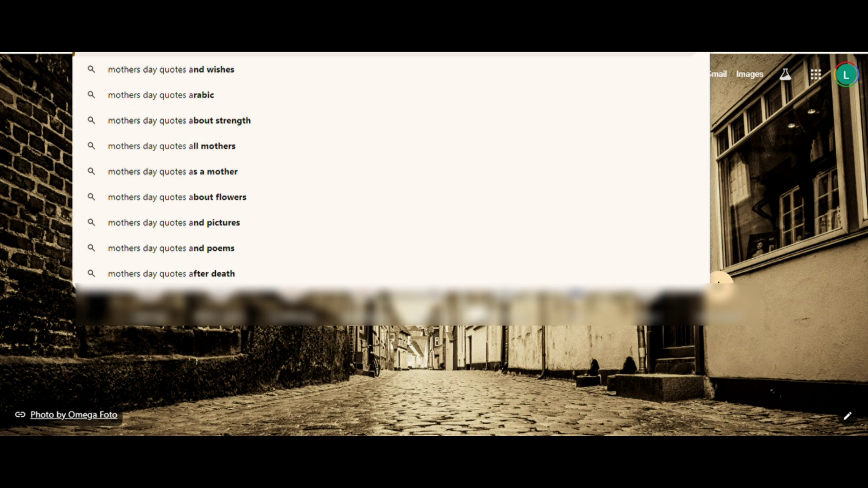
{"action": "key", "text": "Return"}
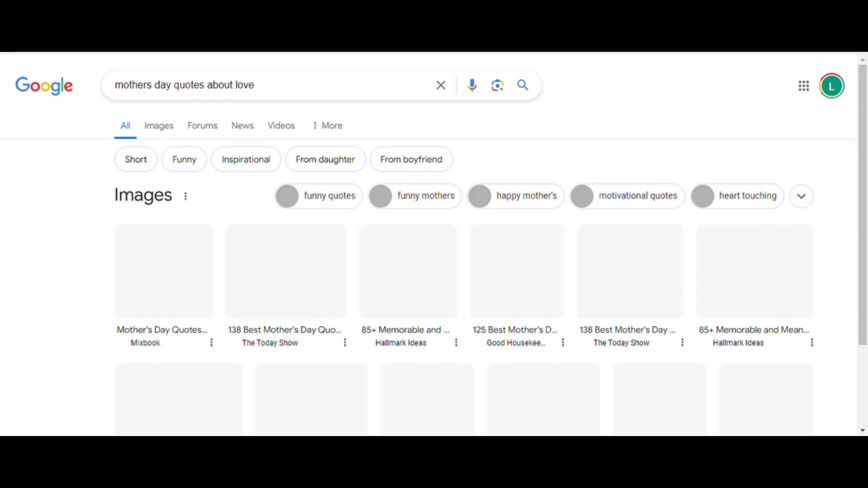
{"action": "scroll", "coordinate": [718, 282], "scroll_direction": "down", "scroll_amount": 1}
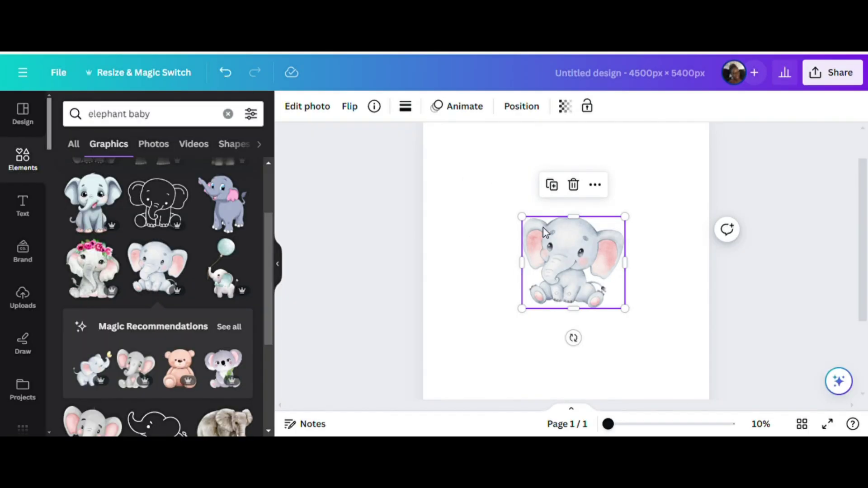
{"action": "left_click", "coordinate": [676, 283]}
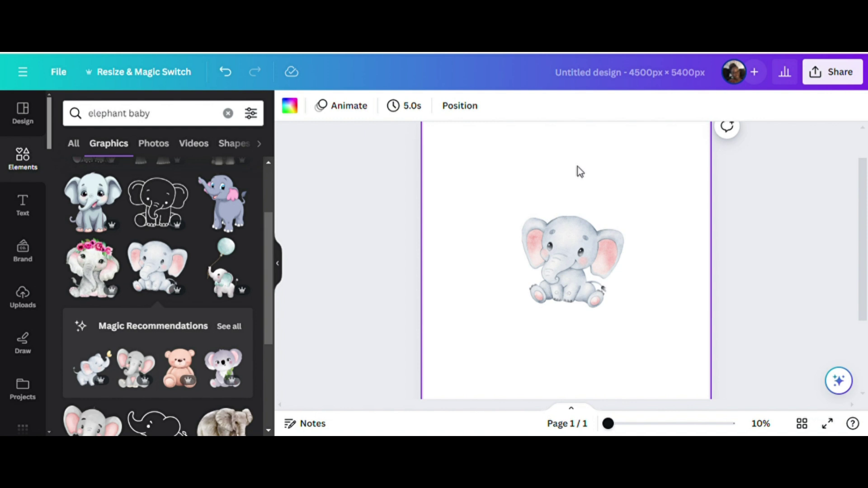
Add a 'Your paragraph text' box at the top centre, enlarged to size 294
{"action": "key", "text": "t"}
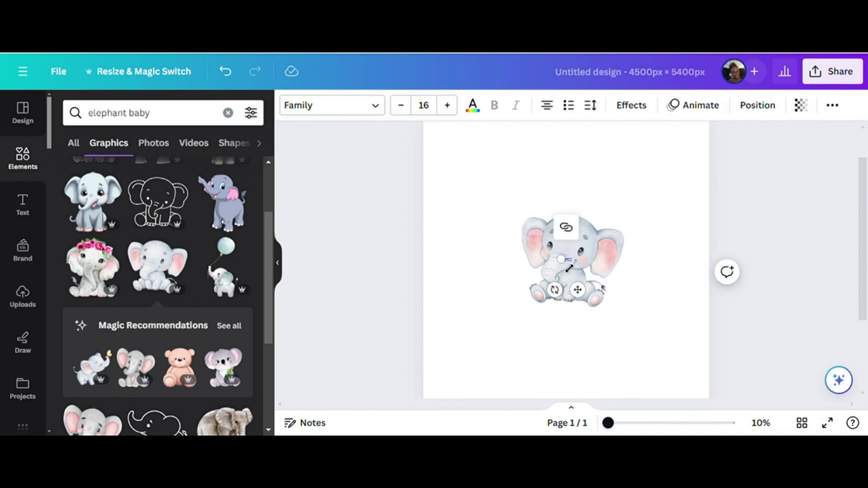
{"action": "left_click_drag", "start_coordinate": [569, 269], "coordinate": [484, 148]}
{"action": "left_click", "coordinate": [614, 375]}
{"action": "left_click", "coordinate": [520, 264]}
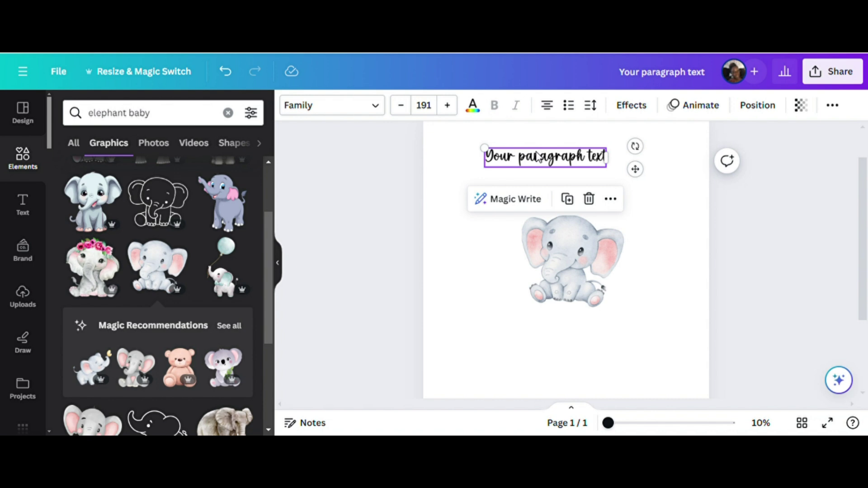
{"action": "left_click", "coordinate": [645, 207]}
{"action": "left_click_drag", "start_coordinate": [579, 162], "coordinate": [642, 164]}
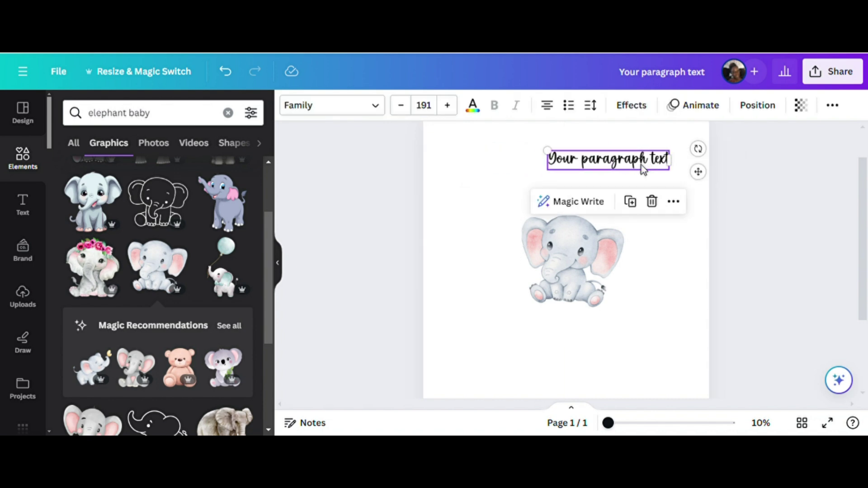
{"action": "left_click_drag", "start_coordinate": [552, 156], "coordinate": [487, 167]}
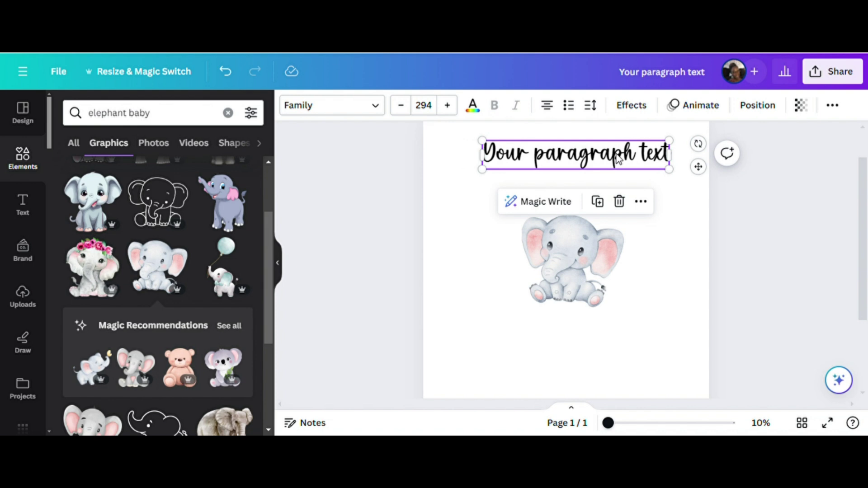
Apply the Pink Vibes Sans Regular font to the heading text
{"action": "left_click", "coordinate": [374, 107]}
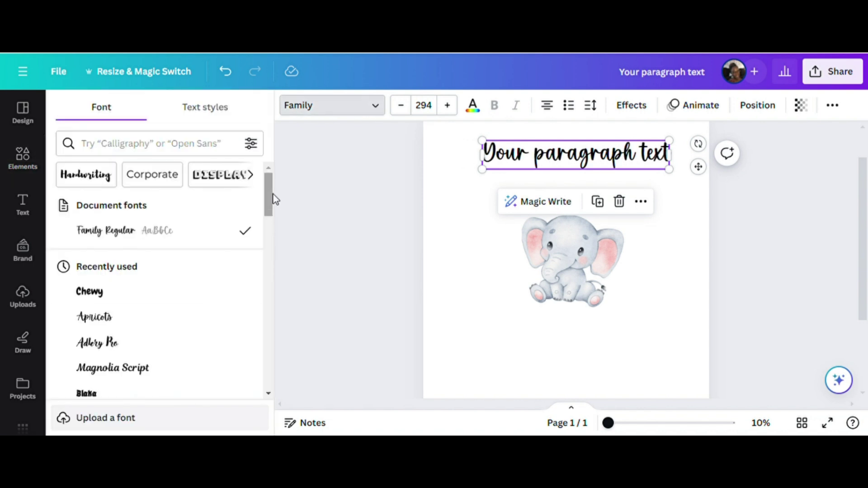
{"action": "left_click_drag", "start_coordinate": [267, 193], "coordinate": [265, 269]}
{"action": "scroll", "coordinate": [266, 261], "scroll_direction": "down", "scroll_amount": 5}
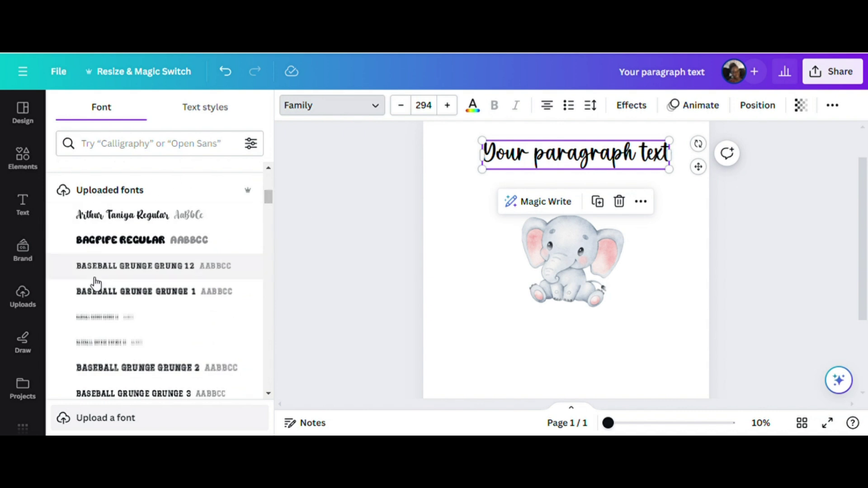
{"action": "left_click_drag", "start_coordinate": [272, 197], "coordinate": [277, 250]}
{"action": "scroll", "coordinate": [166, 324], "scroll_direction": "down", "scroll_amount": 5}
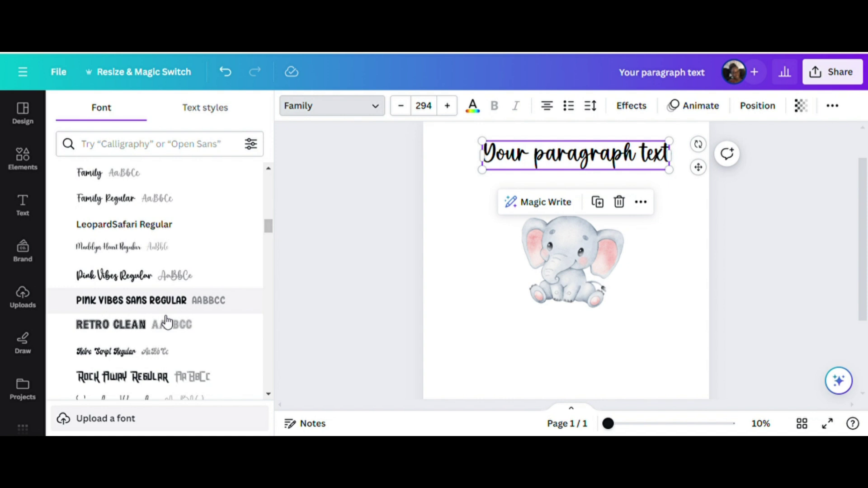
{"action": "left_click", "coordinate": [165, 305]}
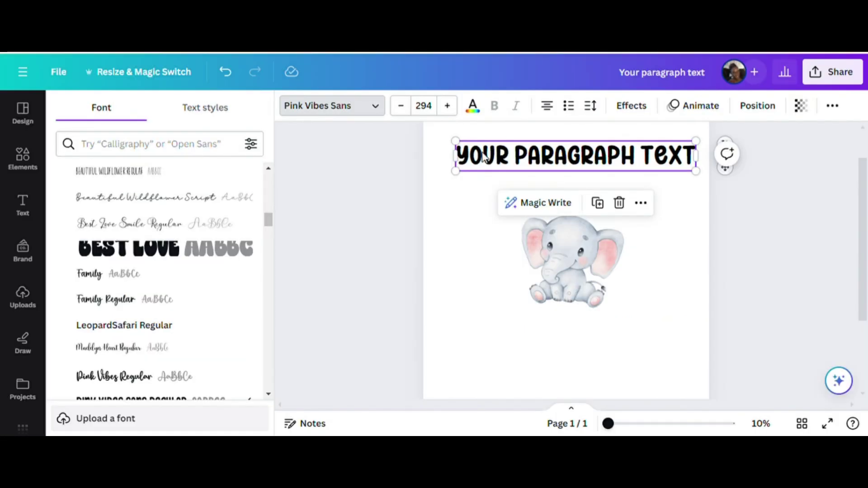
Retype the heading as 'A Mother's Love' and centre it horizontally on the page
{"action": "double_click", "coordinate": [483, 155]}
{"action": "type", "text": "A M"}
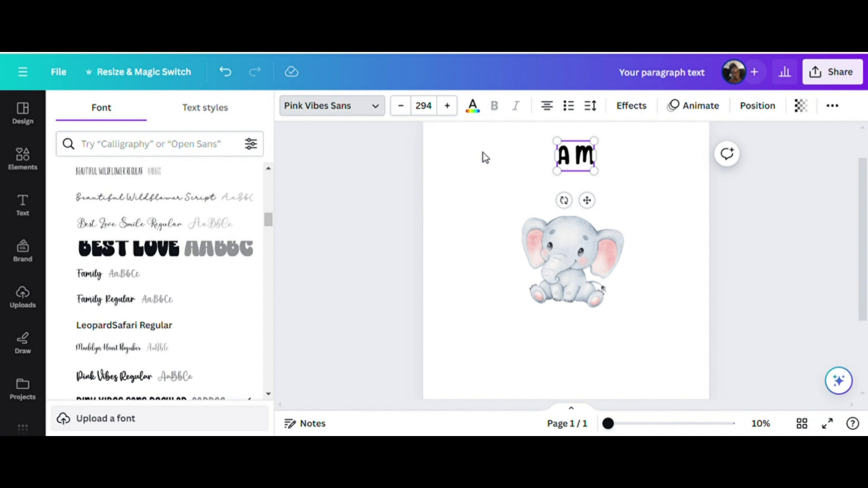
{"action": "type", "text": "other's Love"}
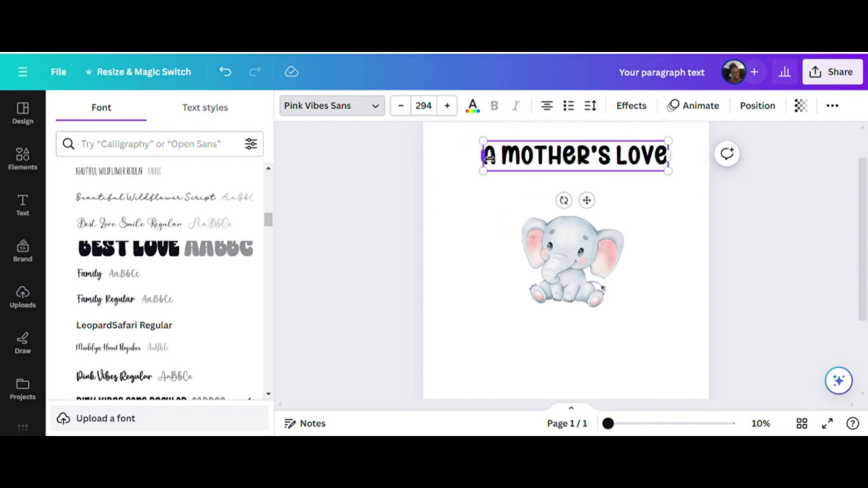
{"action": "left_click", "coordinate": [559, 130]}
{"action": "left_click", "coordinate": [586, 159]}
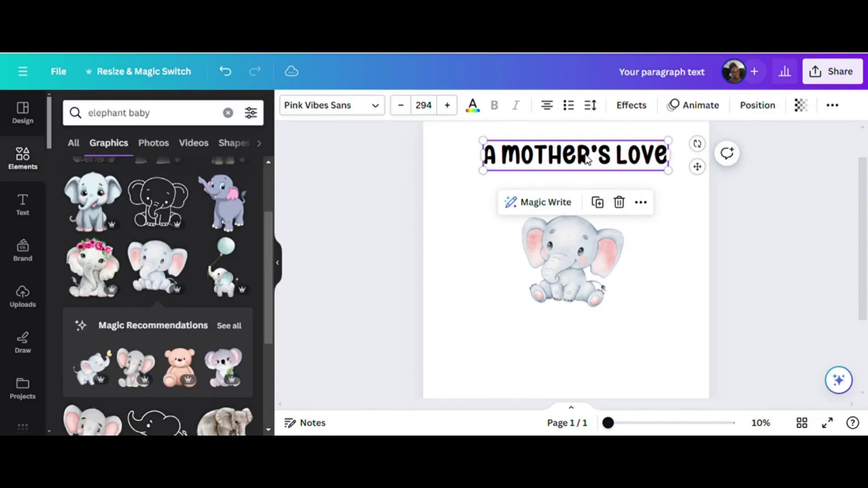
{"action": "left_click_drag", "start_coordinate": [586, 159], "coordinate": [576, 161]}
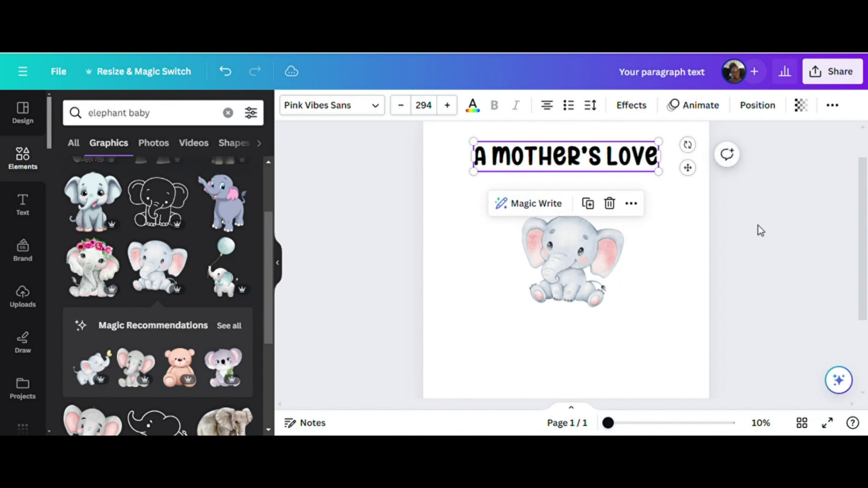
{"action": "left_click", "coordinate": [669, 254]}
{"action": "left_click", "coordinate": [597, 168]}
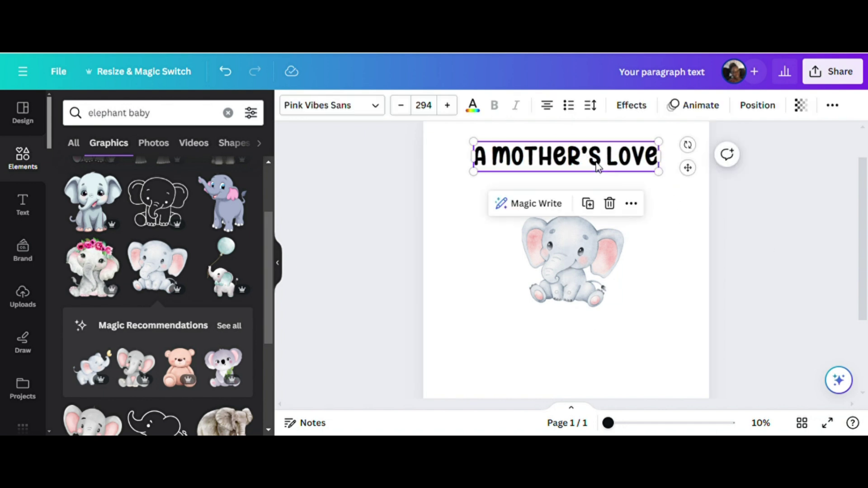
Duplicate the heading into a second line reading 'IS MORE BEAUTIFUL'
{"action": "left_click", "coordinate": [596, 207]}
{"action": "left_click_drag", "start_coordinate": [575, 162], "coordinate": [593, 185]}
{"action": "double_click", "coordinate": [578, 356]}
{"action": "key", "text": "Escape"}
{"action": "double_click", "coordinate": [593, 185]}
{"action": "type", "text": "IS"}
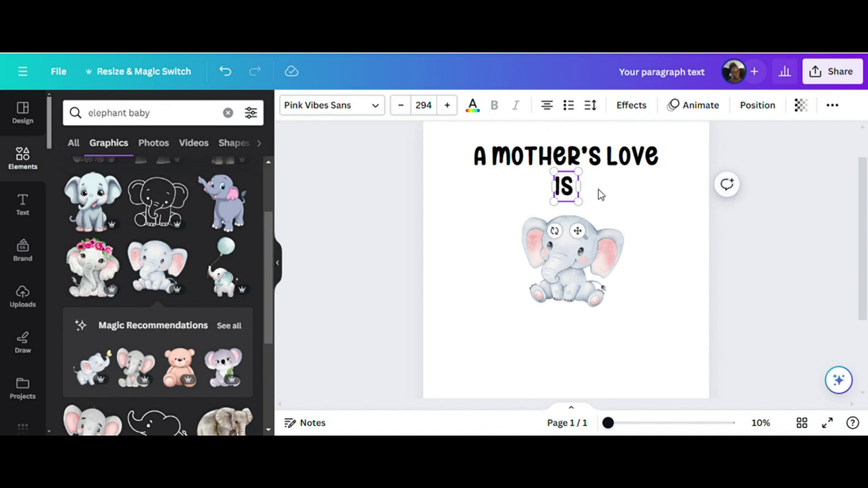
{"action": "type", "text": " MORE BEAUT"}
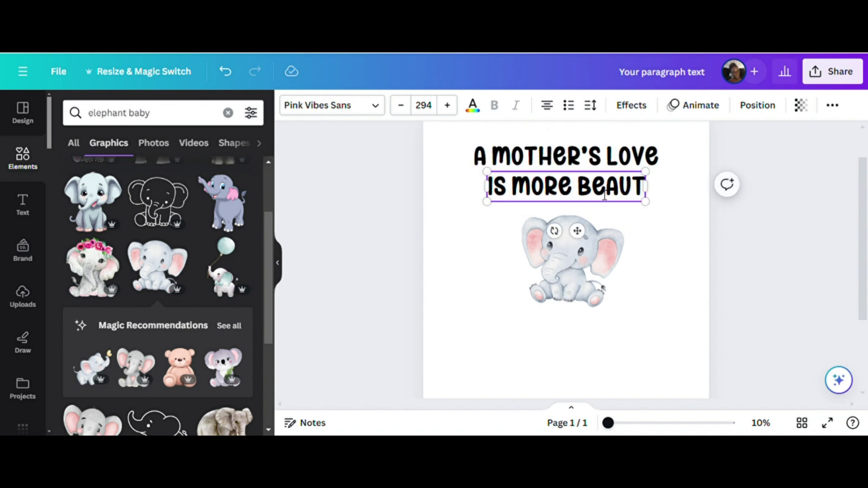
{"action": "type", "text": "IFUL"}
{"action": "key", "text": "Escape"}
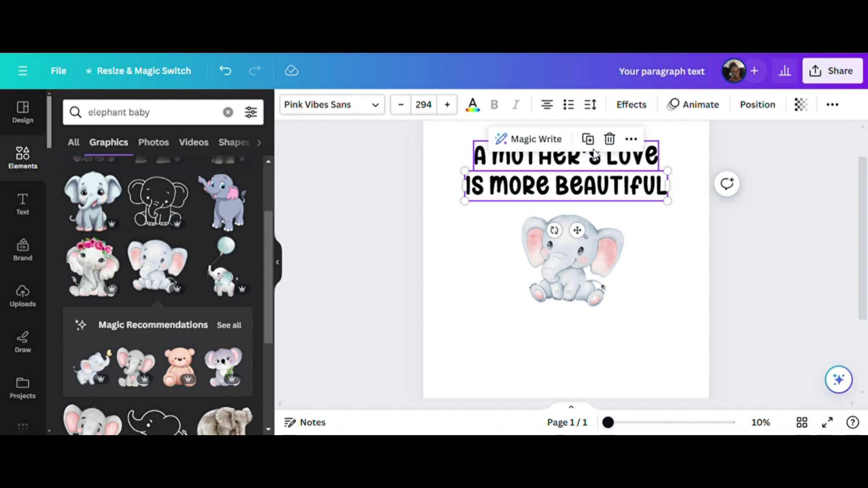
Duplicate a line below the elephant and change it to 'THAN ANY'
{"action": "left_click", "coordinate": [588, 139]}
{"action": "left_click_drag", "start_coordinate": [588, 259], "coordinate": [587, 334]}
{"action": "double_click", "coordinate": [623, 339]}
{"action": "type", "text": "T"}
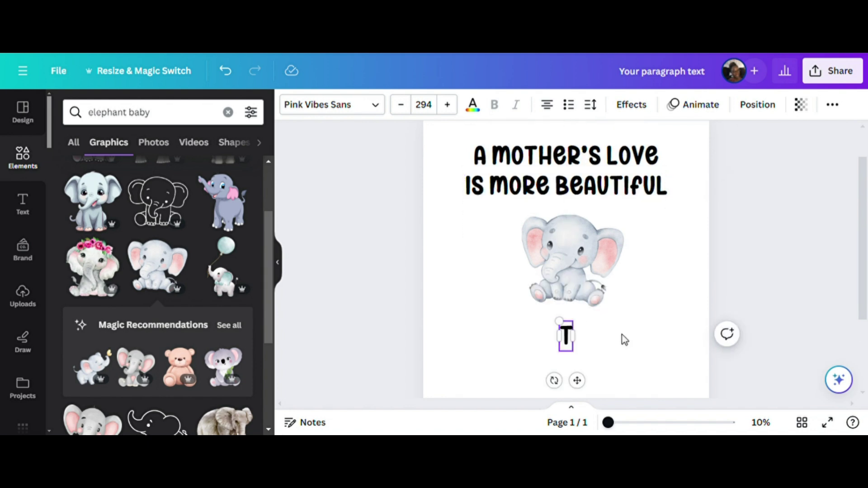
{"action": "type", "text": "HAN ANY"}
{"action": "left_click", "coordinate": [626, 360]}
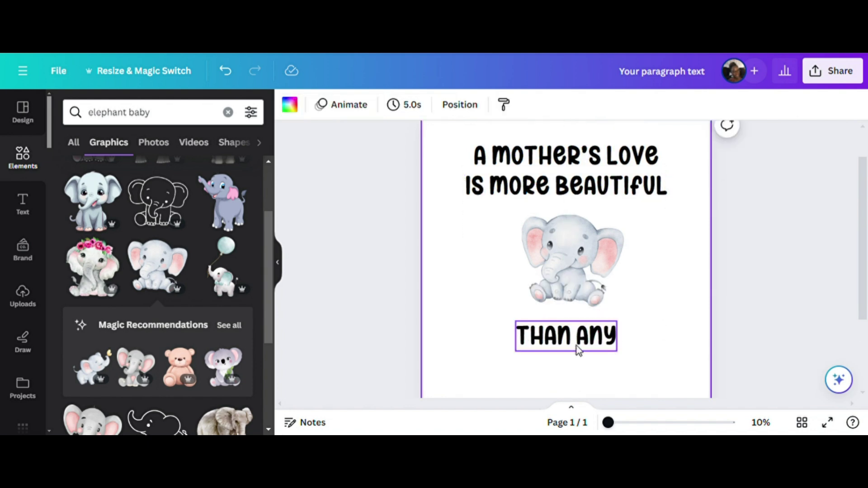
{"action": "left_click", "coordinate": [576, 345]}
Add a copy just below 'THAN ANY' that reads 'FRESH FLOWER'
{"action": "left_click", "coordinate": [588, 281]}
{"action": "left_click_drag", "start_coordinate": [574, 343], "coordinate": [569, 362]}
{"action": "double_click", "coordinate": [570, 368]}
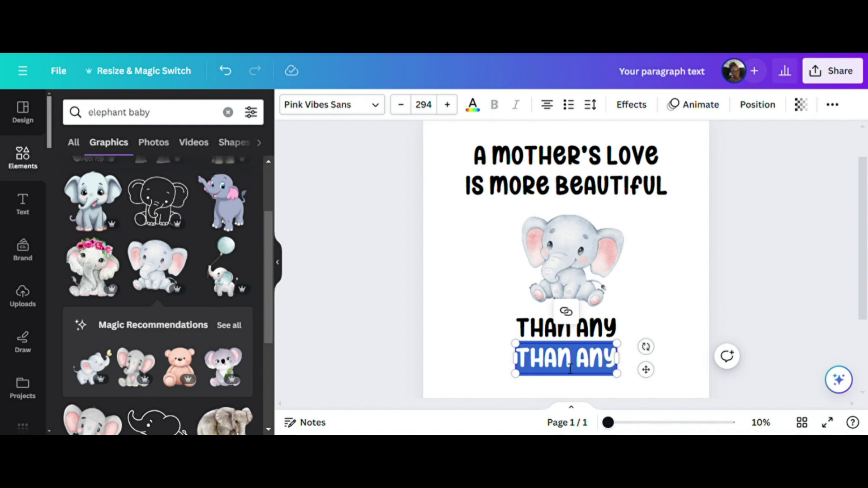
{"action": "type", "text": "FRESH FLOWER"}
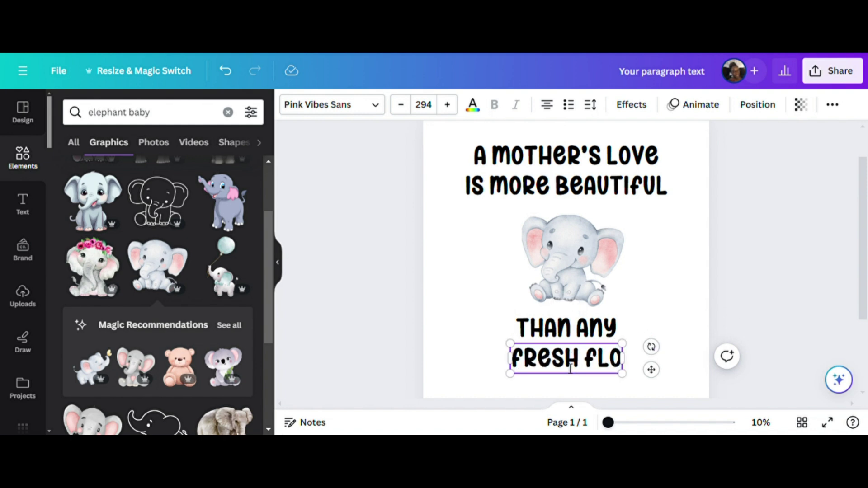
{"action": "left_click", "coordinate": [674, 262]}
{"action": "scroll", "coordinate": [674, 262], "scroll_direction": "down", "scroll_amount": 3}
Enlarge the baby elephant and re-centre it between the quote lines
{"action": "left_click_drag", "start_coordinate": [633, 265], "coordinate": [628, 316]}
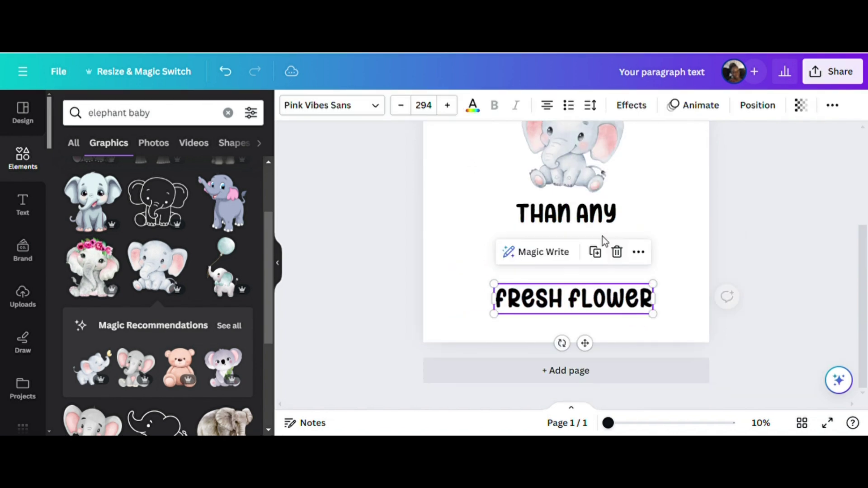
{"action": "left_click_drag", "start_coordinate": [610, 213], "coordinate": [663, 315]}
{"action": "scroll", "coordinate": [849, 280], "scroll_direction": "up", "scroll_amount": 3}
{"action": "left_click", "coordinate": [570, 265]}
{"action": "left_click_drag", "start_coordinate": [596, 278], "coordinate": [580, 292]}
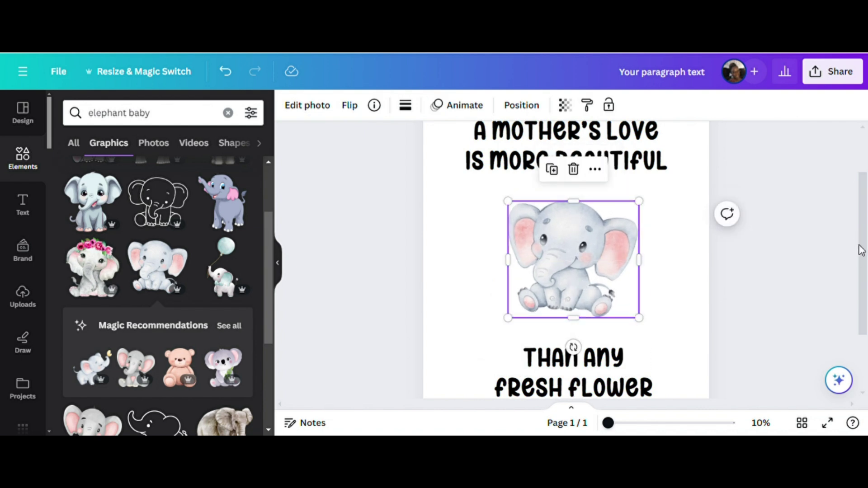
{"action": "scroll", "coordinate": [782, 192], "scroll_direction": "up", "scroll_amount": 2}
Nudge the A MOTHER'S LOVE title up slightly
{"action": "left_click_drag", "start_coordinate": [641, 190], "coordinate": [641, 180]}
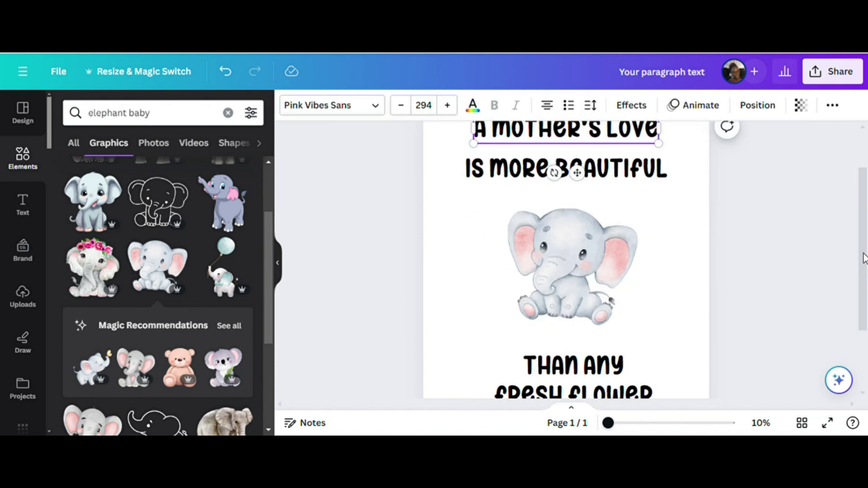
{"action": "scroll", "coordinate": [863, 257], "scroll_direction": "down", "scroll_amount": 2}
{"action": "scroll", "coordinate": [859, 203], "scroll_direction": "up", "scroll_amount": 4}
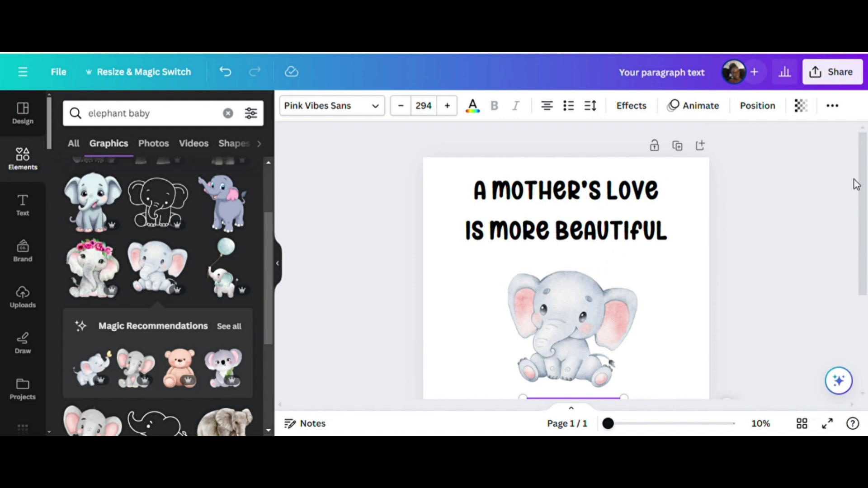
{"action": "left_click_drag", "start_coordinate": [863, 156], "coordinate": [863, 261]}
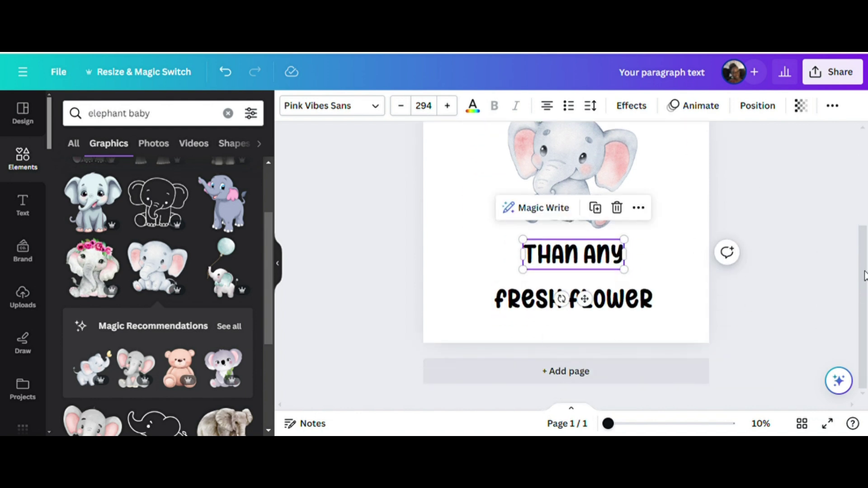
{"action": "left_click", "coordinate": [619, 297]}
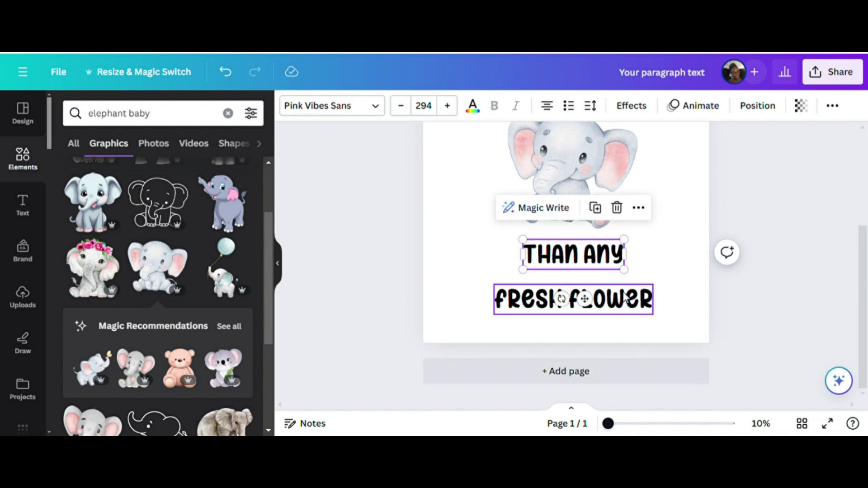
Set 'fresh flower' to Pink Vibes Regular and make it noticeably larger
{"action": "left_click", "coordinate": [374, 108]}
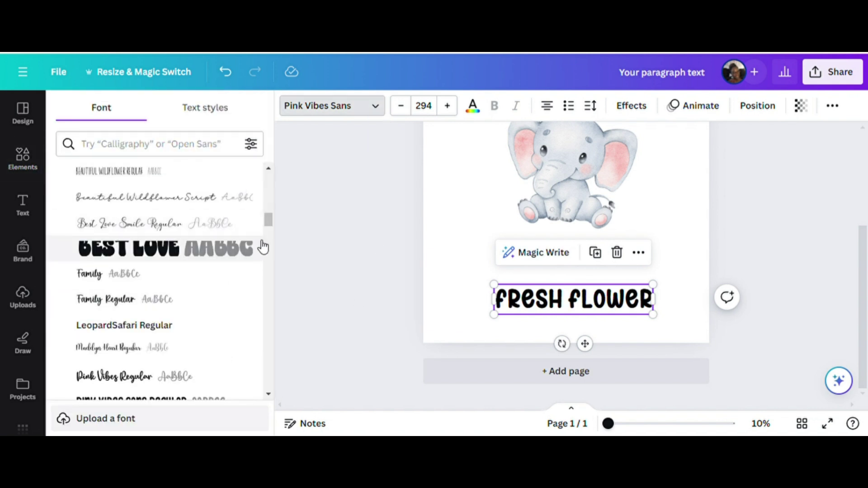
{"action": "scroll", "coordinate": [263, 247], "scroll_direction": "down", "scroll_amount": 3}
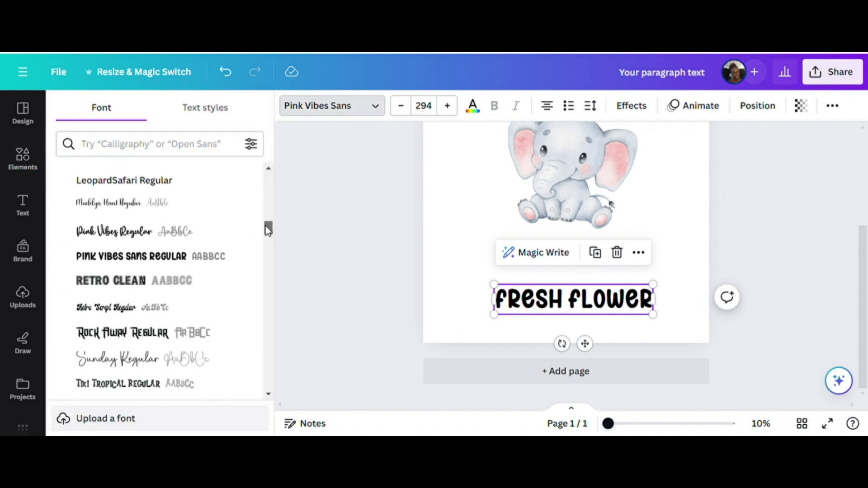
{"action": "left_click", "coordinate": [121, 239]}
{"action": "left_click_drag", "start_coordinate": [519, 279], "coordinate": [472, 272]}
{"action": "left_click_drag", "start_coordinate": [630, 314], "coordinate": [674, 326]}
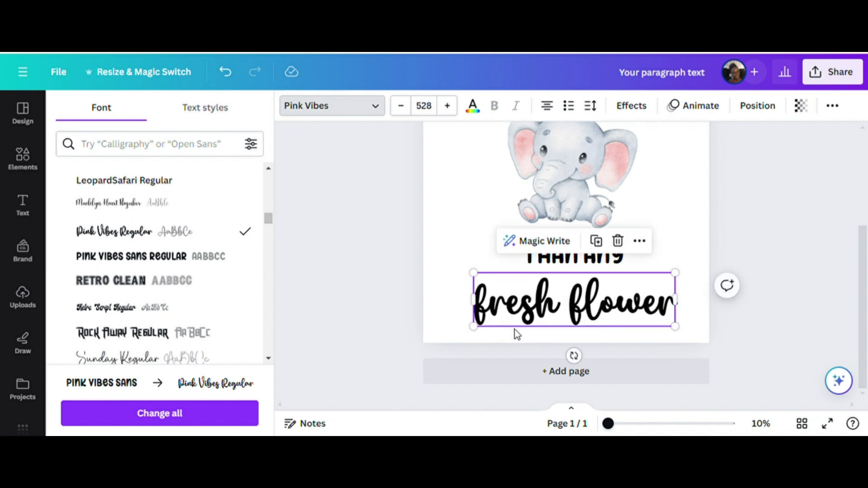
Set 'is more beautiful' to Pink Vibes Regular and enlarge it to size 429
{"action": "scroll", "coordinate": [525, 229], "scroll_direction": "up", "scroll_amount": 3}
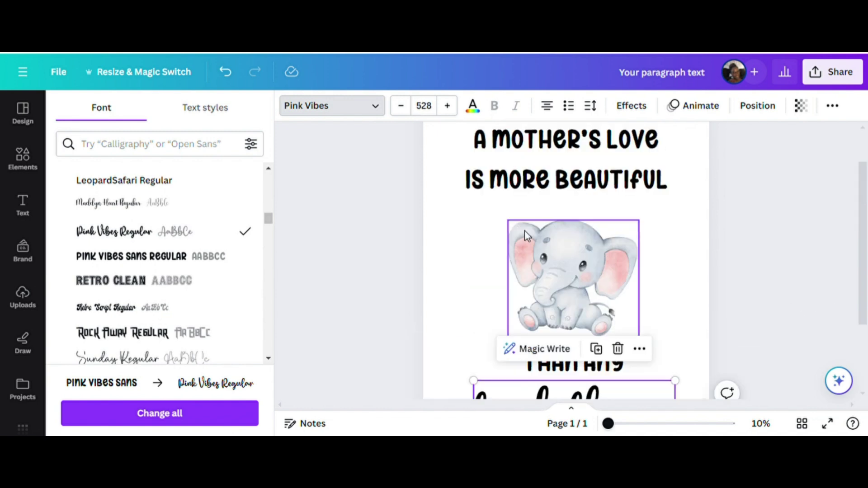
{"action": "left_click", "coordinate": [552, 188]}
{"action": "triple_click", "coordinate": [595, 190]}
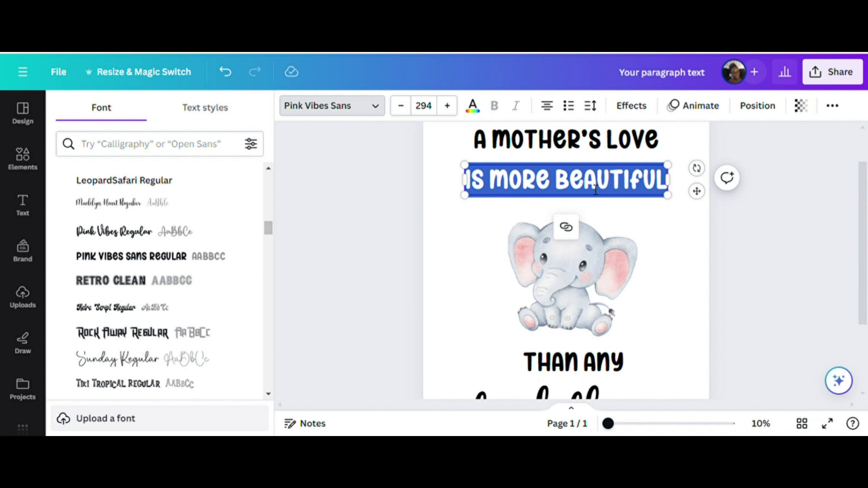
{"action": "left_click", "coordinate": [138, 232]}
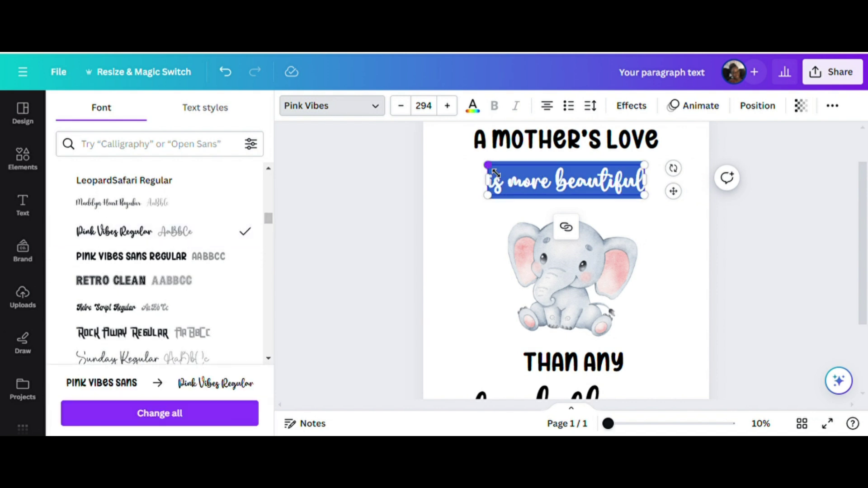
{"action": "left_click_drag", "start_coordinate": [644, 195], "coordinate": [681, 203]}
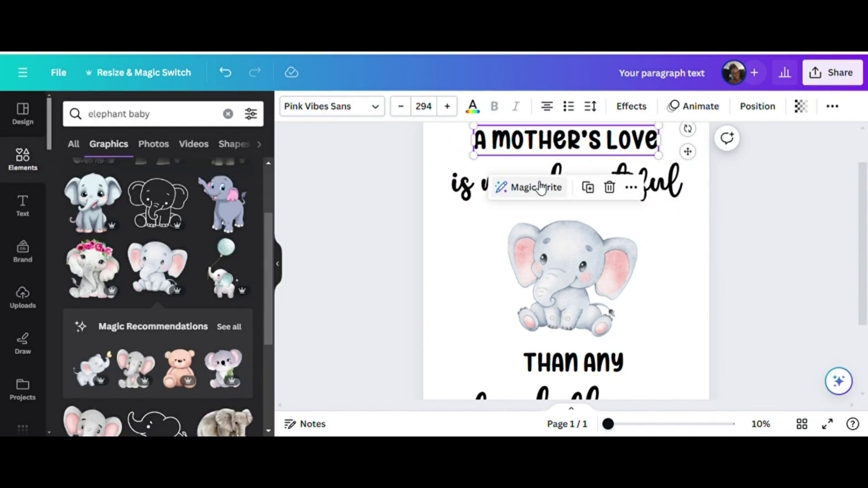
{"action": "left_click", "coordinate": [337, 107]}
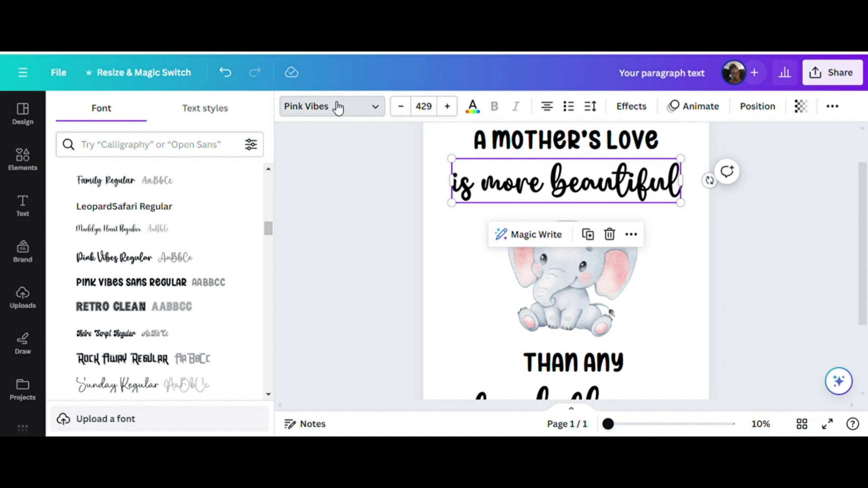
{"action": "scroll", "coordinate": [560, 176], "scroll_direction": "down", "scroll_amount": 3}
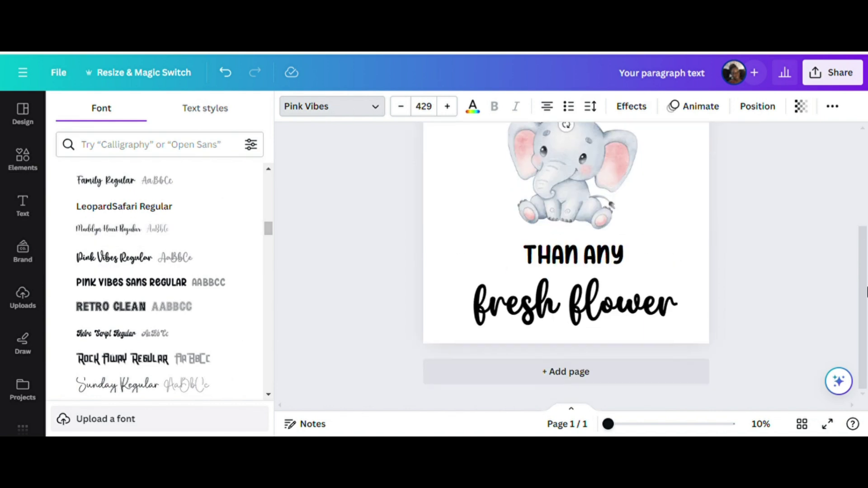
{"action": "left_click_drag", "start_coordinate": [865, 292], "coordinate": [858, 187]}
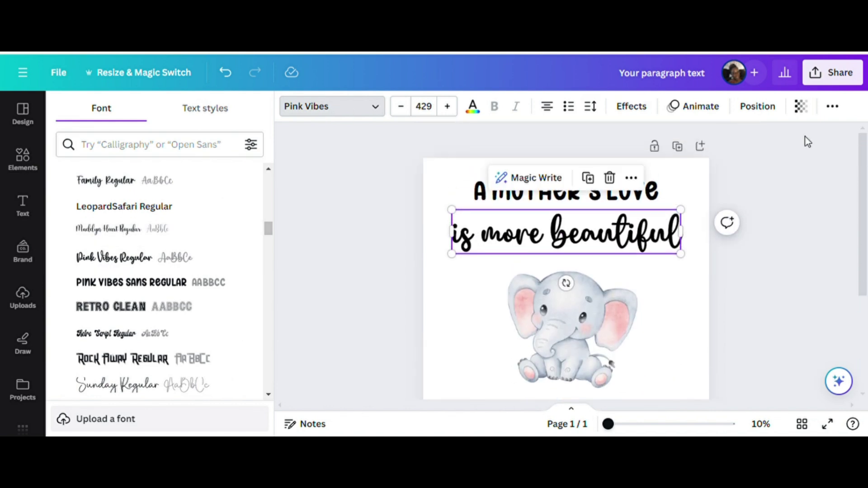
Colour the A MOTHER'S LOVE title #FACBC8 pink, sampled with the eyedropper from the elephant's ear
{"action": "left_click", "coordinate": [658, 191]}
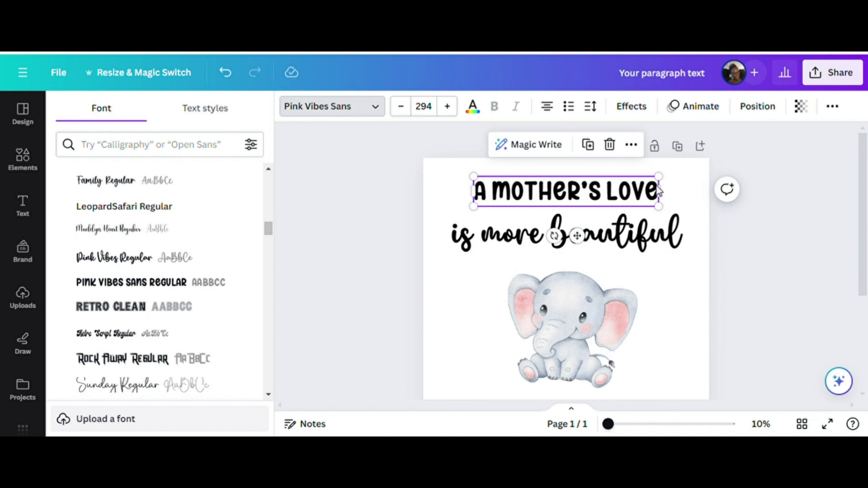
{"action": "left_click", "coordinate": [480, 114]}
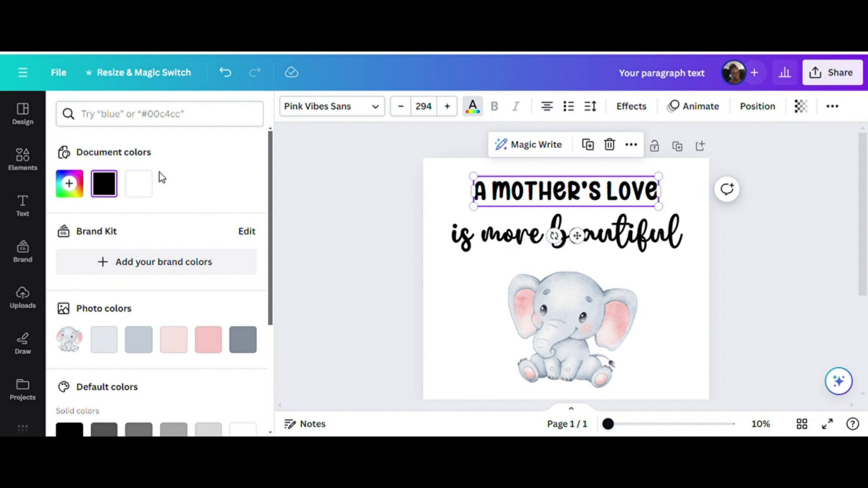
{"action": "left_click", "coordinate": [70, 185]}
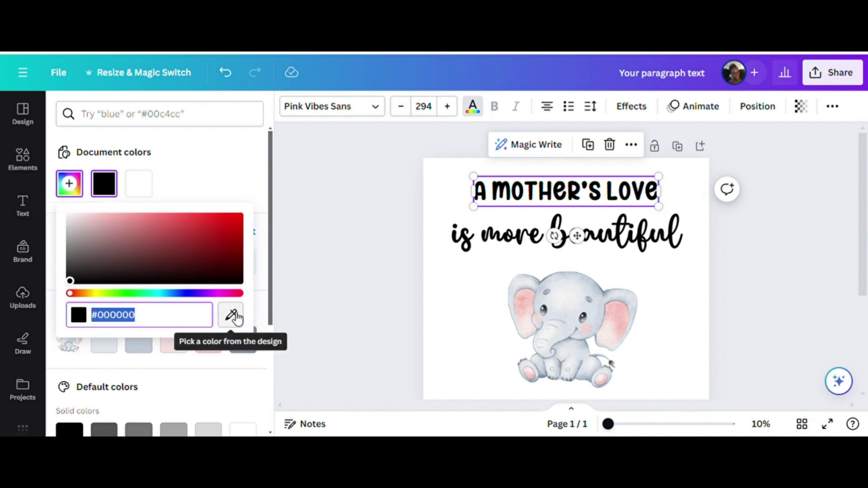
{"action": "left_click", "coordinate": [235, 318]}
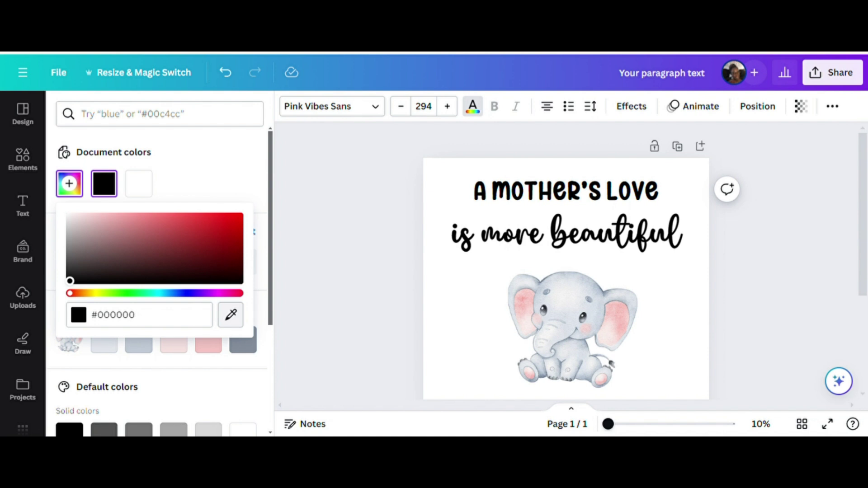
{"action": "left_click", "coordinate": [618, 311]}
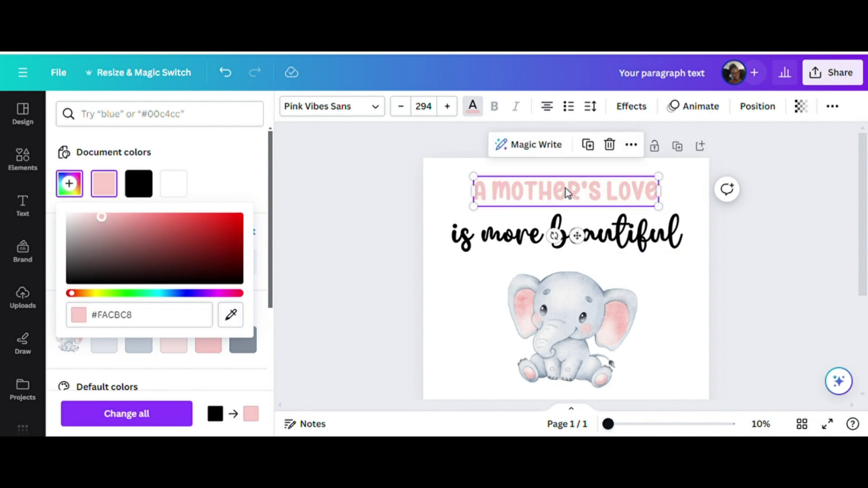
{"action": "left_click", "coordinate": [212, 177]}
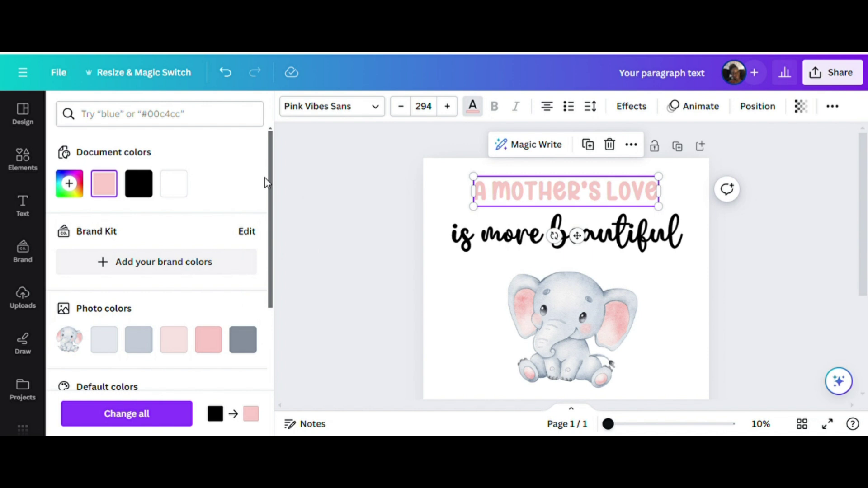
{"action": "scroll", "coordinate": [270, 172], "scroll_direction": "down", "scroll_amount": 2}
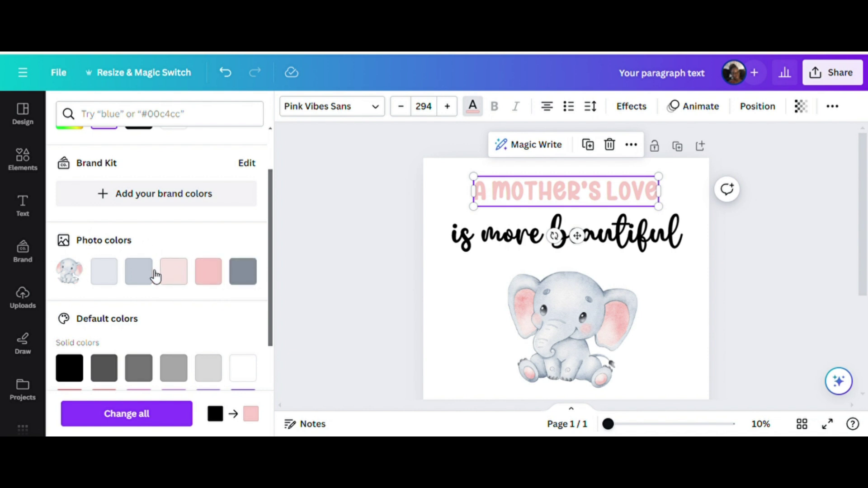
{"action": "left_click", "coordinate": [180, 273]}
{"action": "left_click", "coordinate": [213, 278]}
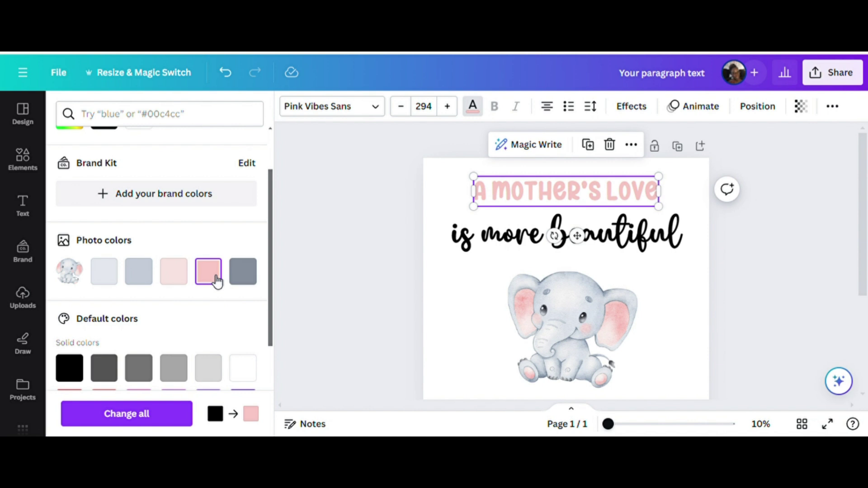
{"action": "left_click", "coordinate": [248, 280]}
{"action": "left_click", "coordinate": [139, 283]}
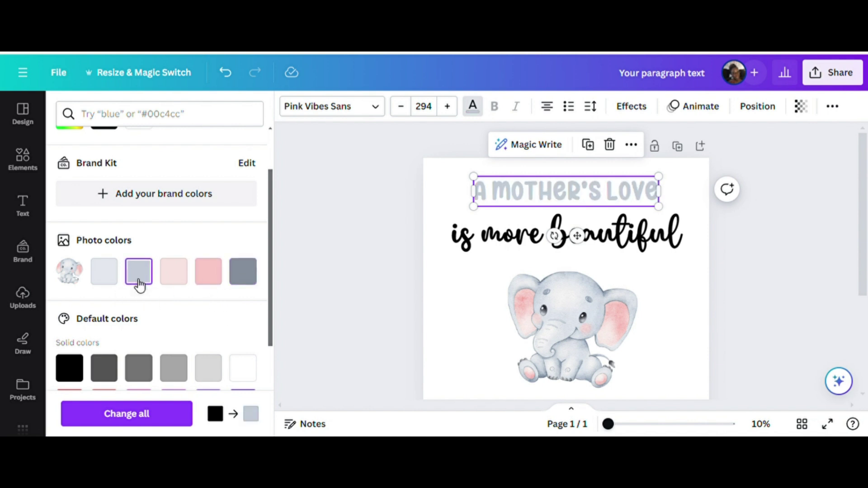
{"action": "left_click", "coordinate": [116, 272]}
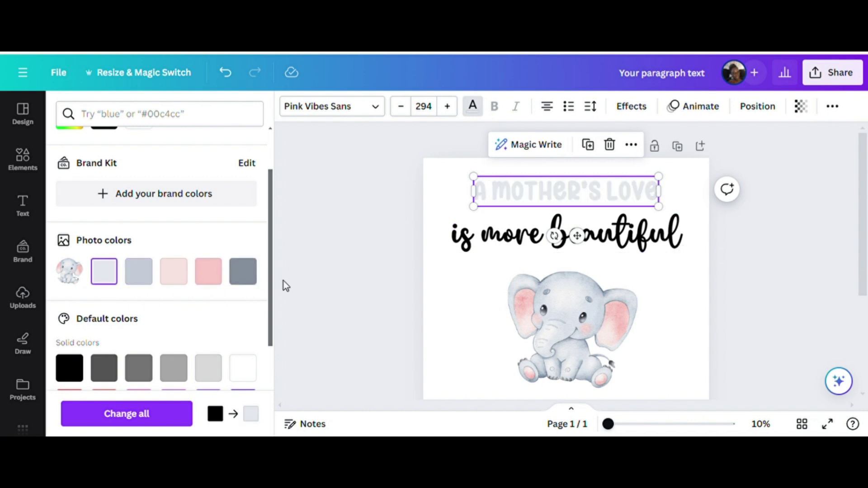
{"action": "left_click", "coordinate": [242, 270]}
{"action": "left_click", "coordinate": [570, 229]}
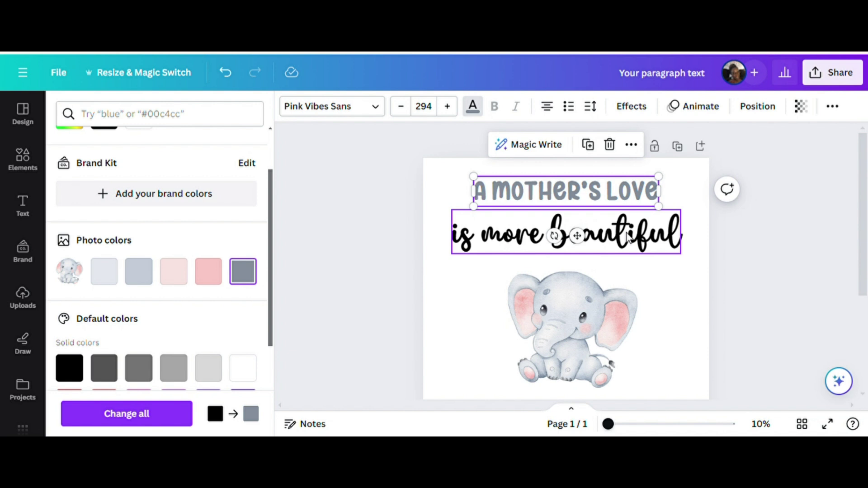
{"action": "left_click", "coordinate": [210, 277]}
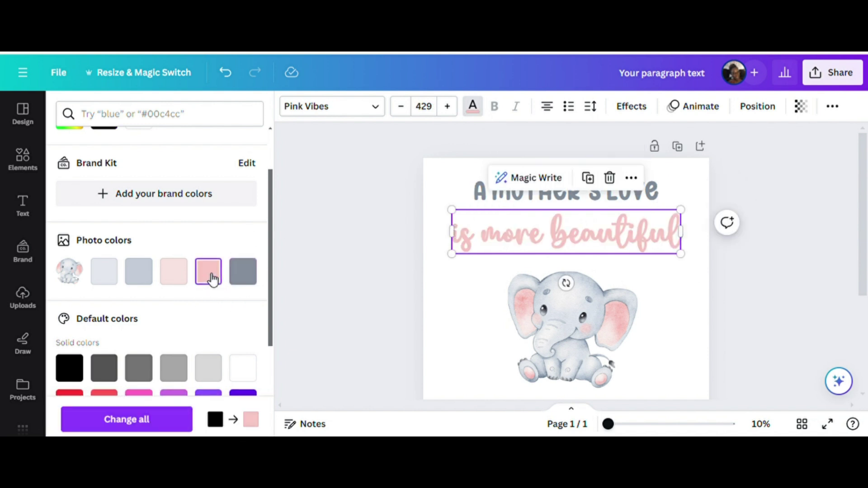
{"action": "left_click_drag", "start_coordinate": [866, 230], "coordinate": [863, 315]}
{"action": "left_click", "coordinate": [617, 266]}
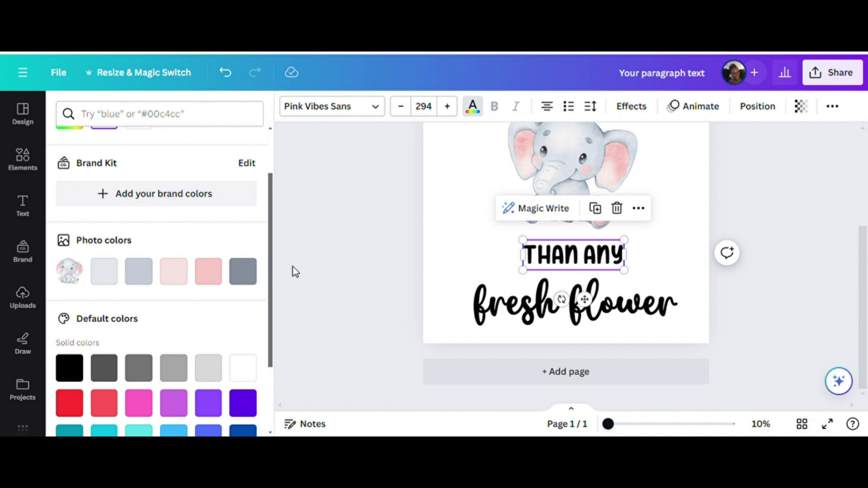
{"action": "left_click", "coordinate": [243, 272]}
{"action": "left_click", "coordinate": [615, 314]}
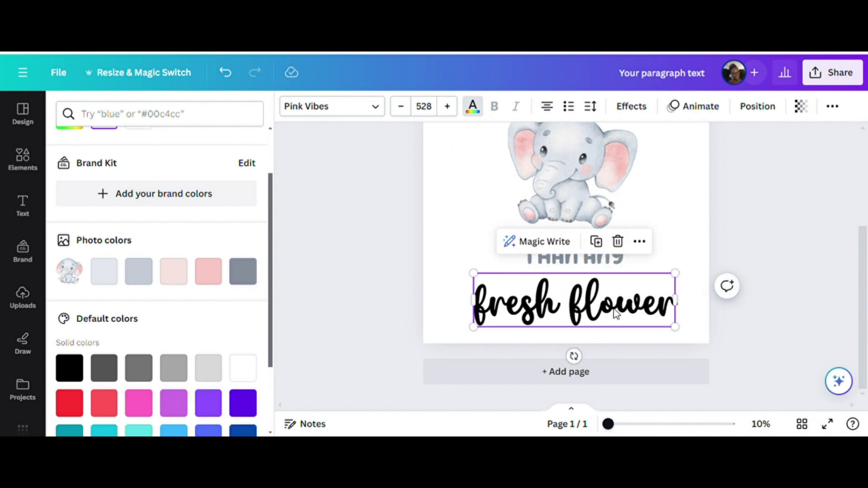
{"action": "left_click", "coordinate": [206, 284]}
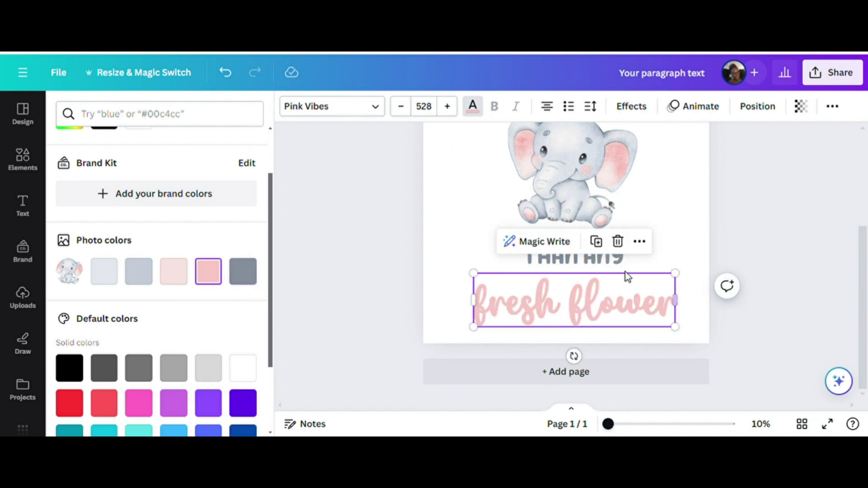
{"action": "left_click_drag", "start_coordinate": [861, 277], "coordinate": [862, 196]}
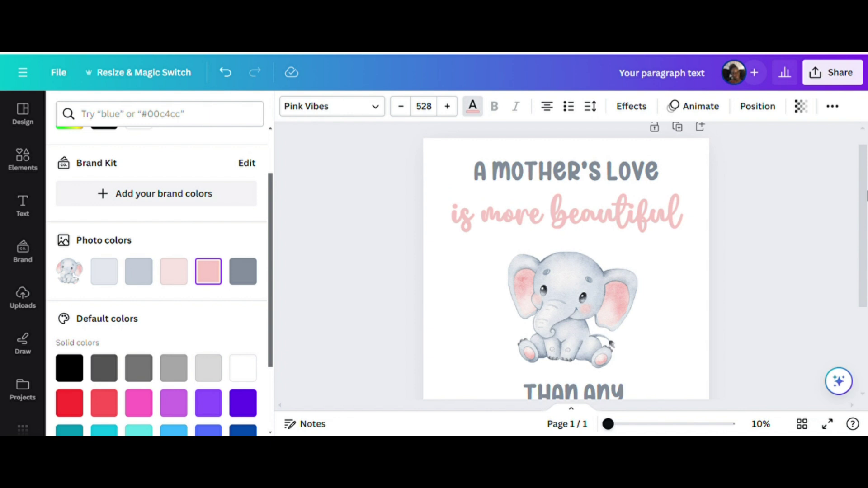
Try Shadow and Lift on the A MOTHER'S LOVE heading, then apply an Outline of thickness 149
{"action": "left_click", "coordinate": [646, 177]}
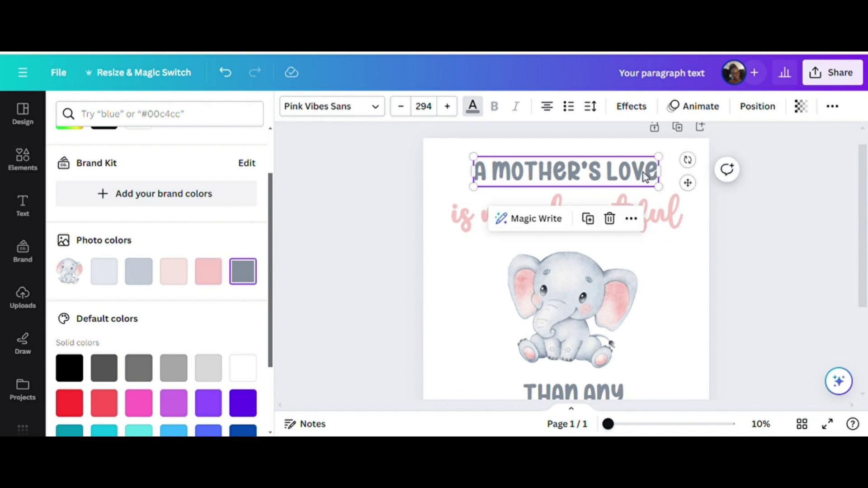
{"action": "left_click", "coordinate": [630, 107]}
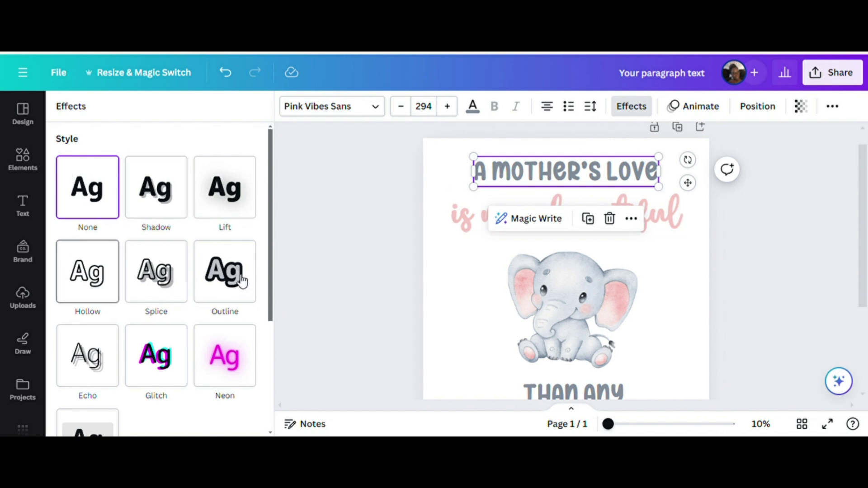
{"action": "left_click", "coordinate": [155, 194]}
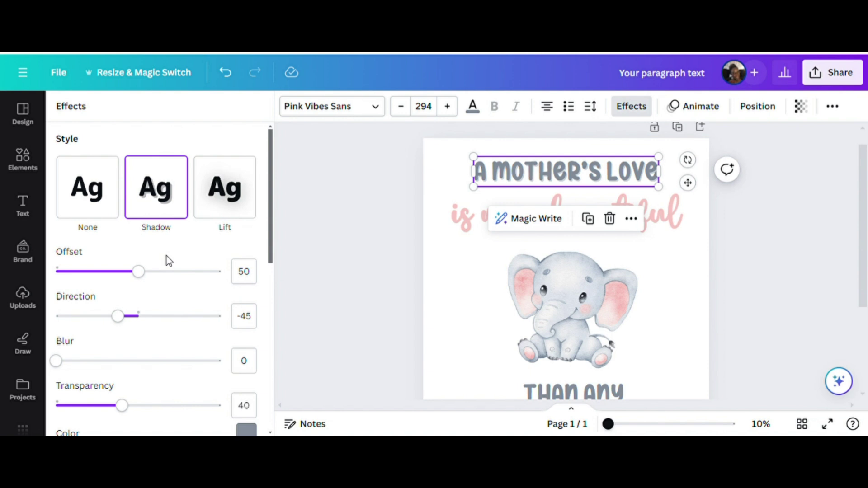
{"action": "left_click_drag", "start_coordinate": [270, 185], "coordinate": [271, 215]}
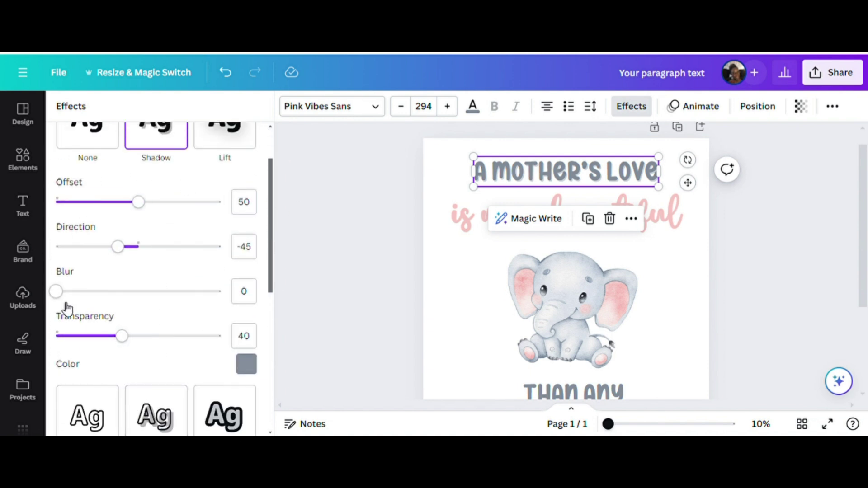
{"action": "left_click_drag", "start_coordinate": [271, 232], "coordinate": [265, 184]}
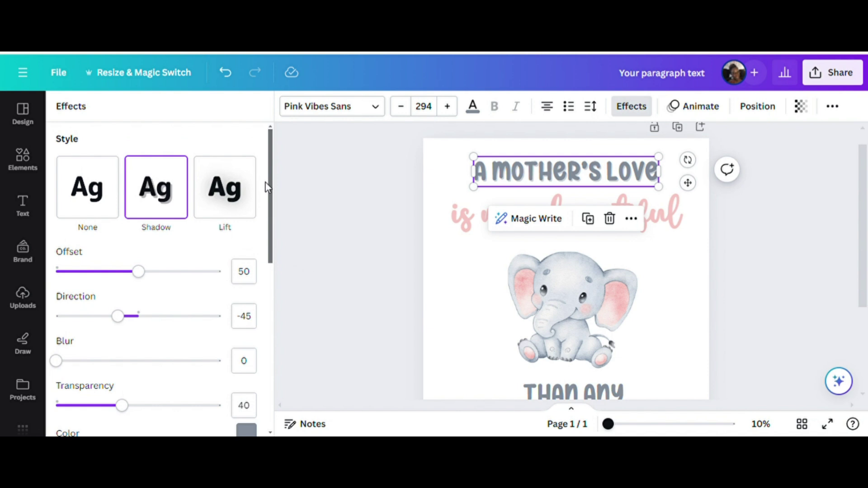
{"action": "left_click", "coordinate": [227, 192]}
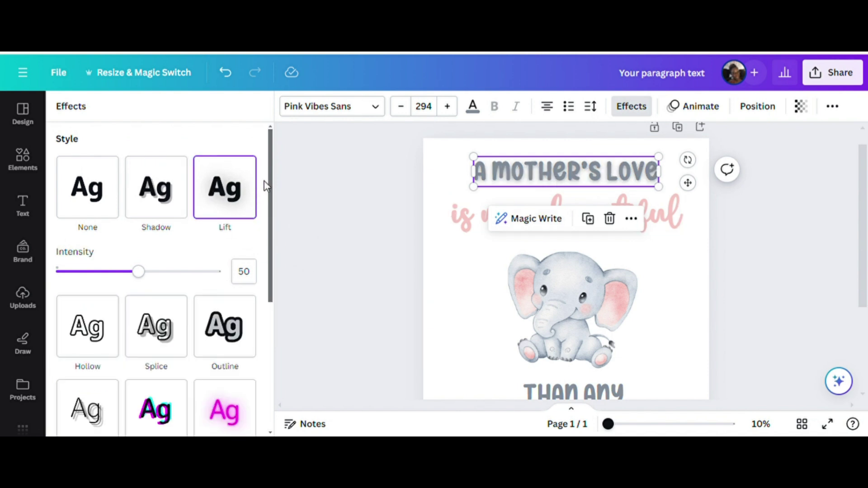
{"action": "mouse_move", "coordinate": [139, 271]}
{"action": "left_mouse_down"}
{"action": "mouse_move", "coordinate": [178, 276]}
{"action": "mouse_move", "coordinate": [130, 278]}
{"action": "mouse_move", "coordinate": [155, 271]}
{"action": "left_mouse_up"}
{"action": "left_click", "coordinate": [87, 187]}
{"action": "left_click_drag", "start_coordinate": [271, 149], "coordinate": [271, 175]}
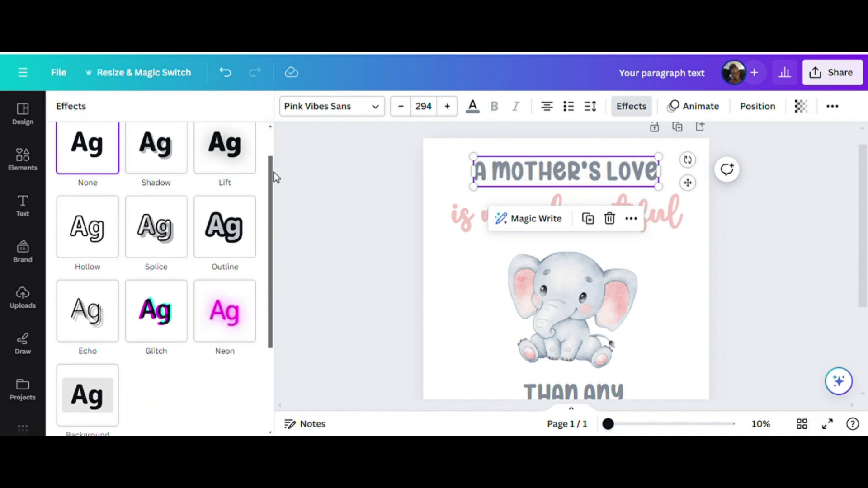
{"action": "left_click", "coordinate": [223, 226]}
{"action": "left_click_drag", "start_coordinate": [107, 316], "coordinate": [183, 318]}
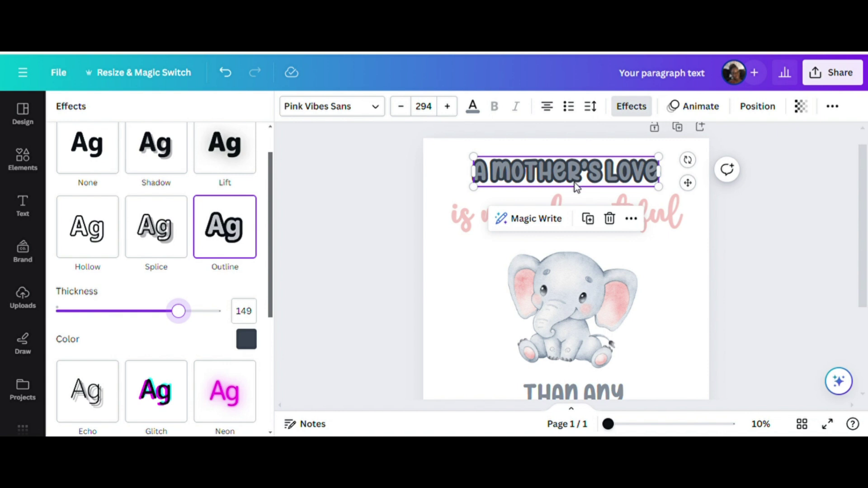
Make the heading's outline pink and add an outline to 'is more beautiful'
{"action": "left_click", "coordinate": [246, 339]}
{"action": "left_click", "coordinate": [133, 166]}
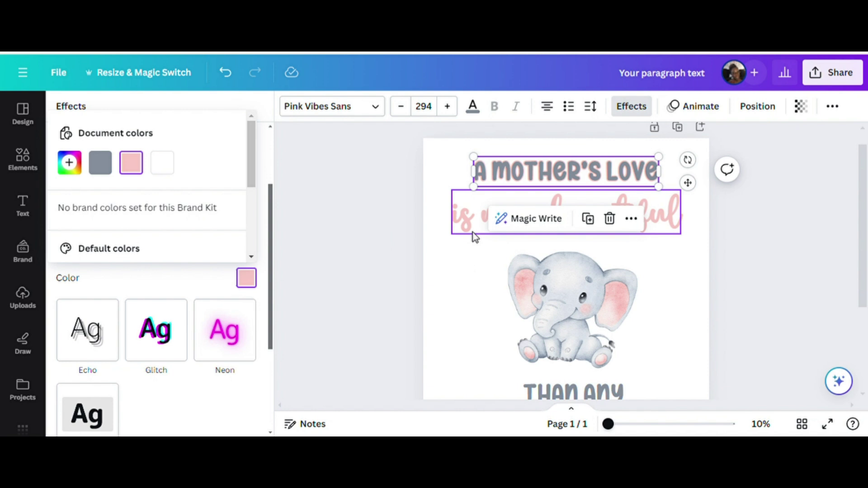
{"action": "left_click", "coordinate": [474, 218]}
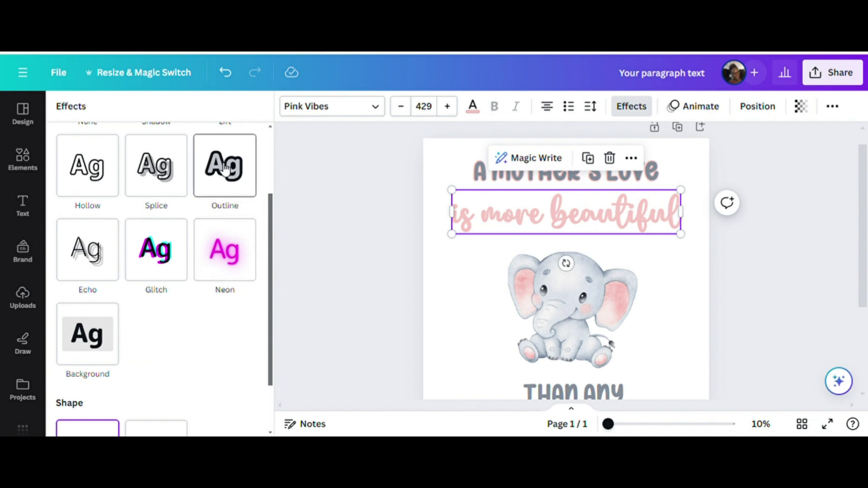
{"action": "left_click", "coordinate": [225, 181]}
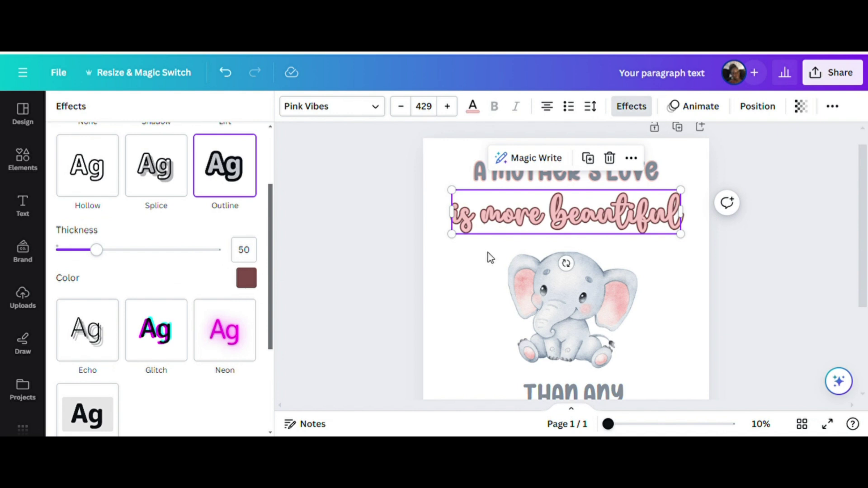
Give 'THAN ANY' a pink outline and add an outline to 'fresh flower'
{"action": "scroll", "coordinate": [600, 253], "scroll_direction": "down", "scroll_amount": 5}
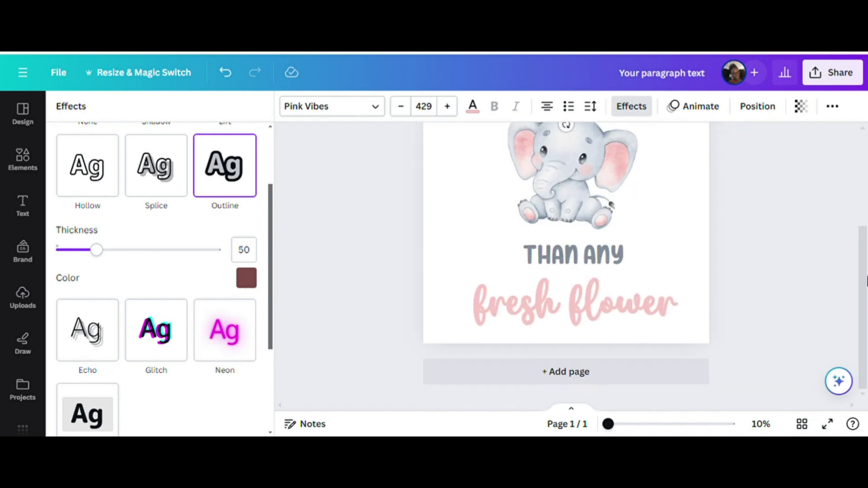
{"action": "left_click", "coordinate": [600, 248]}
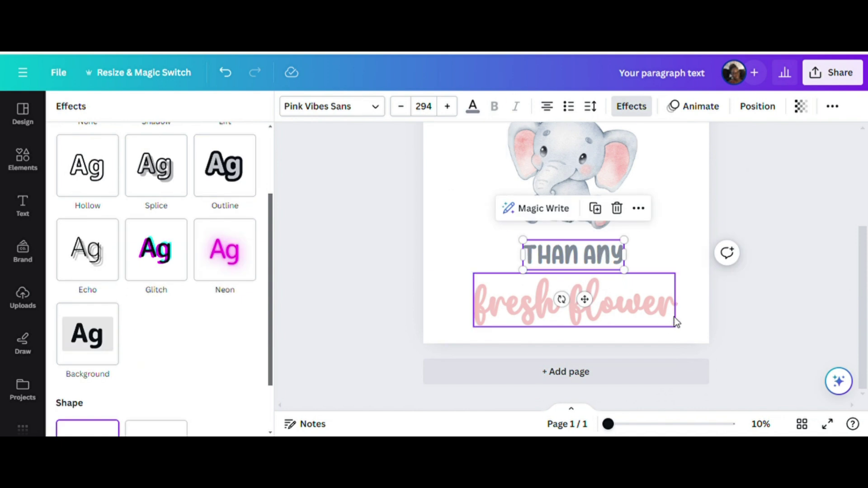
{"action": "left_click", "coordinate": [218, 162]}
{"action": "left_click", "coordinate": [247, 278]}
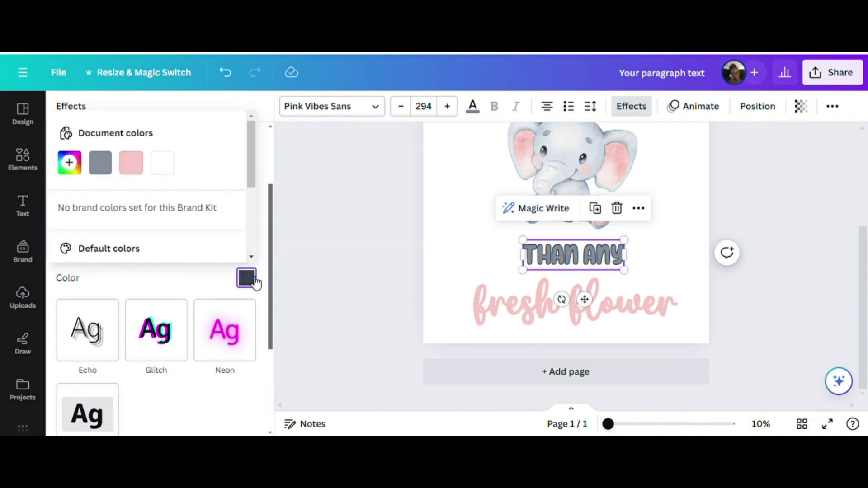
{"action": "left_click", "coordinate": [133, 164]}
{"action": "left_click", "coordinate": [473, 307]}
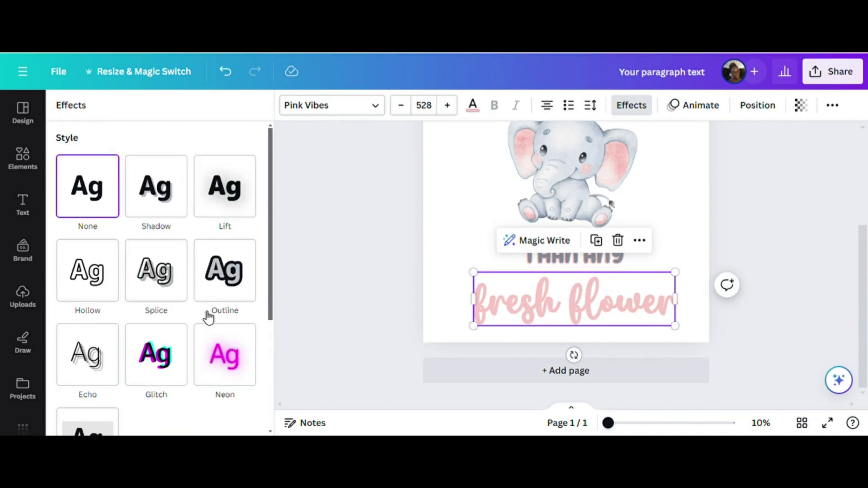
{"action": "left_click", "coordinate": [220, 298]}
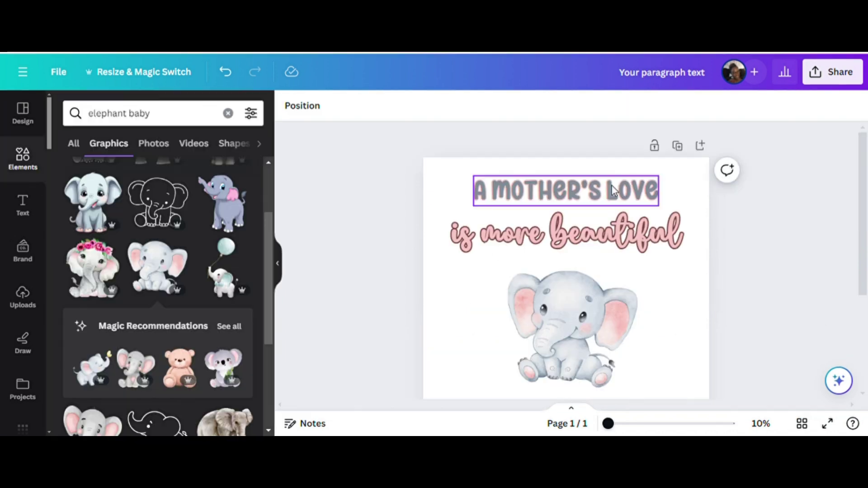
Apply a Curve shape effect to the A MOTHER'S LOVE heading
{"action": "left_click", "coordinate": [568, 199]}
{"action": "left_click", "coordinate": [631, 105]}
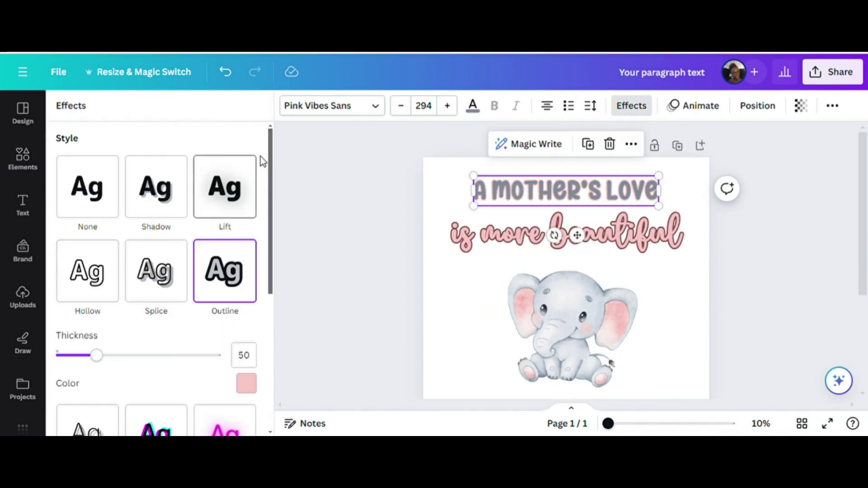
{"action": "left_click_drag", "start_coordinate": [271, 142], "coordinate": [259, 315]}
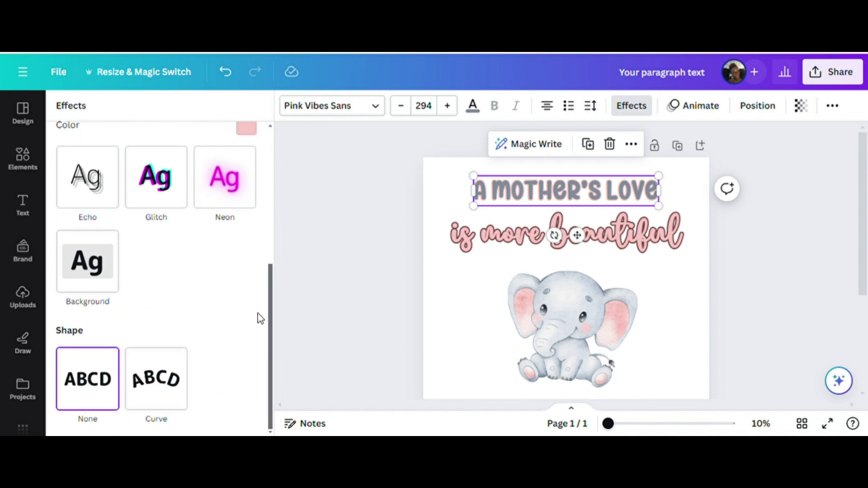
{"action": "left_click", "coordinate": [132, 399]}
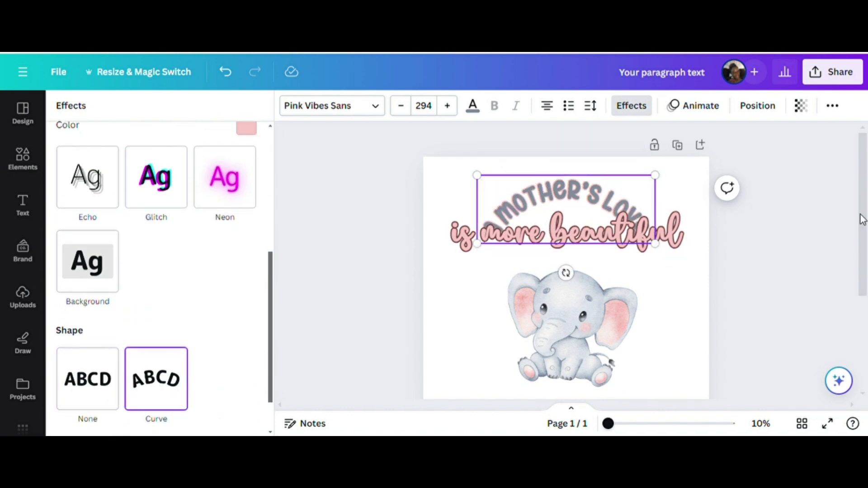
Curve 'fresh flower', test a reversed curve and about 68, then set it back to straight
{"action": "scroll", "coordinate": [660, 326], "scroll_direction": "down", "scroll_amount": 3}
{"action": "left_click", "coordinate": [631, 326]}
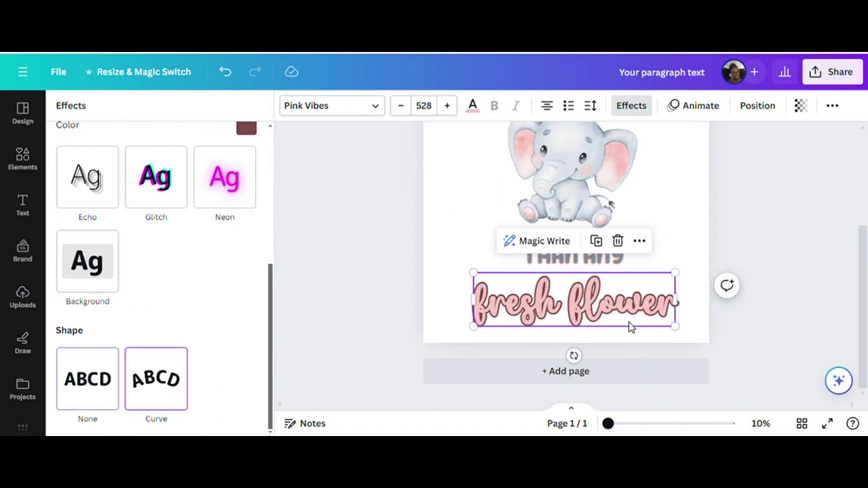
{"action": "left_click", "coordinate": [163, 379]}
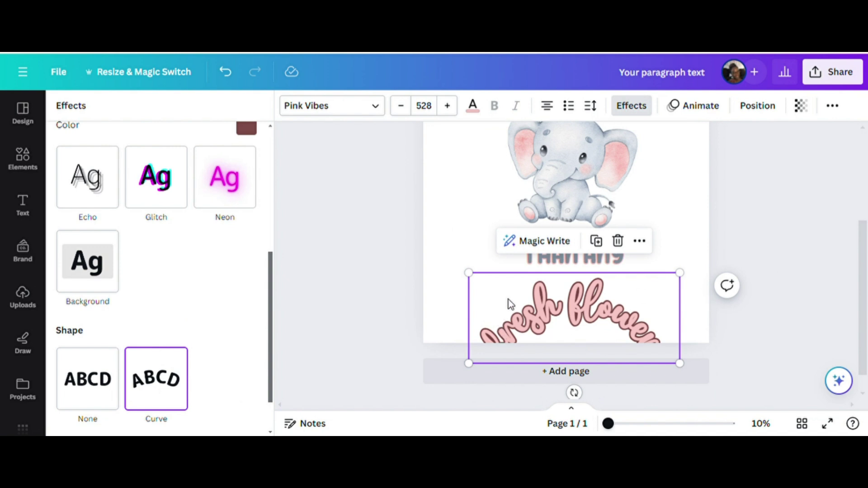
{"action": "left_click_drag", "start_coordinate": [273, 257], "coordinate": [272, 300]}
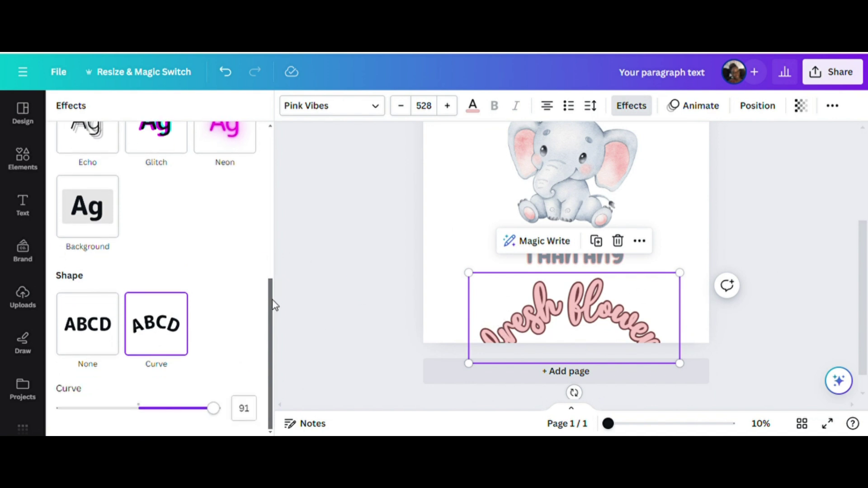
{"action": "left_click_drag", "start_coordinate": [213, 409], "coordinate": [61, 397]}
{"action": "left_click_drag", "start_coordinate": [118, 402], "coordinate": [194, 407]}
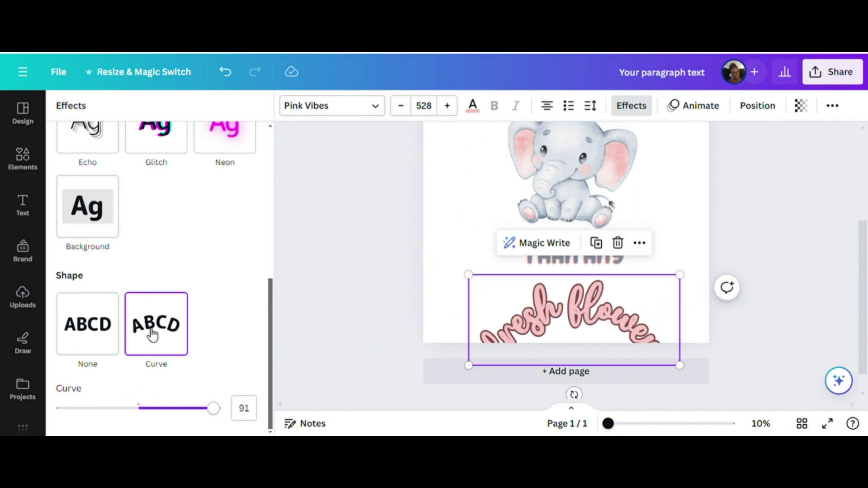
{"action": "left_click", "coordinate": [83, 326]}
Return the A MOTHER'S LOVE heading to straight, uncurved text
{"action": "left_click_drag", "start_coordinate": [858, 300], "coordinate": [854, 219]}
{"action": "left_click", "coordinate": [592, 235]}
{"action": "left_click", "coordinate": [590, 177]}
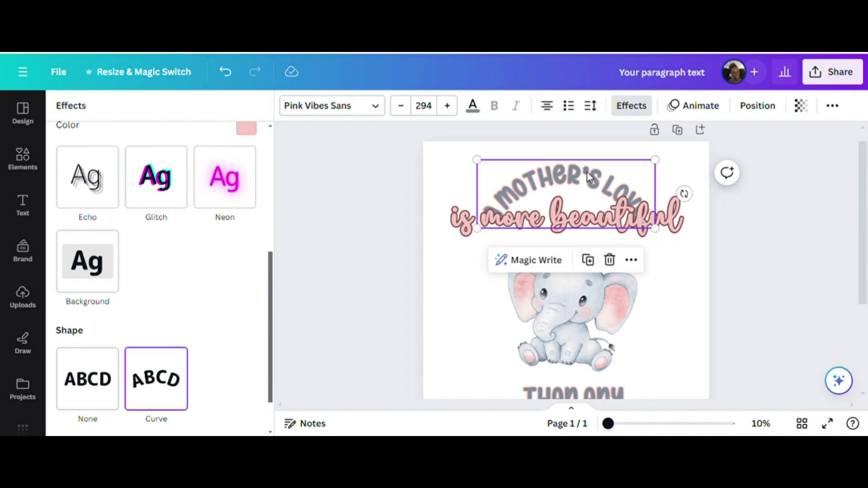
{"action": "left_click", "coordinate": [87, 378]}
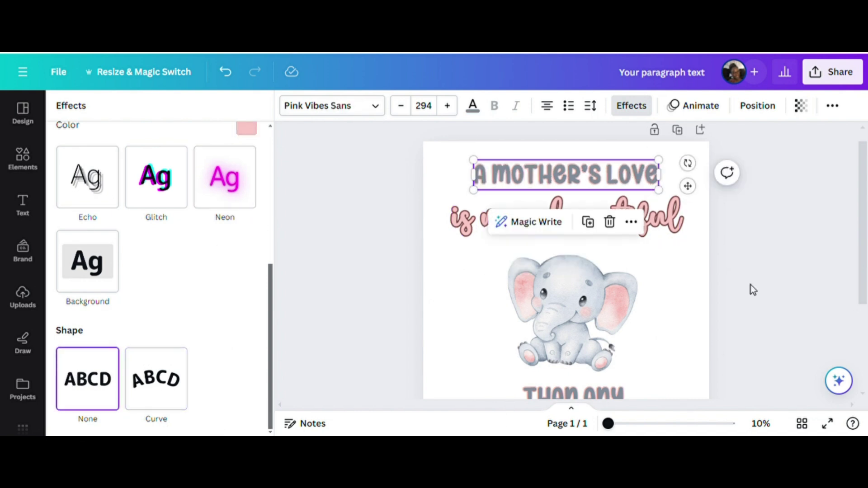
{"action": "left_click_drag", "start_coordinate": [861, 201], "coordinate": [865, 219]}
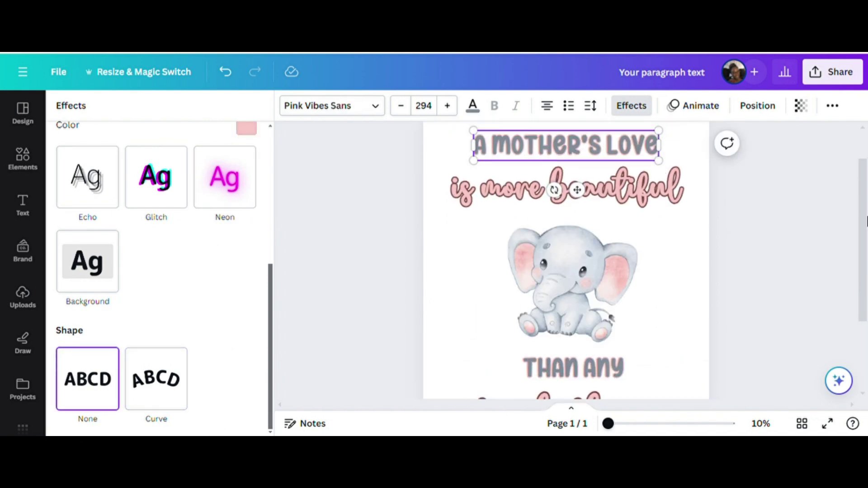
Search Elements for 'pink watercolor flower' and add the gold-ringed floral wreath graphic
{"action": "left_click", "coordinate": [28, 163]}
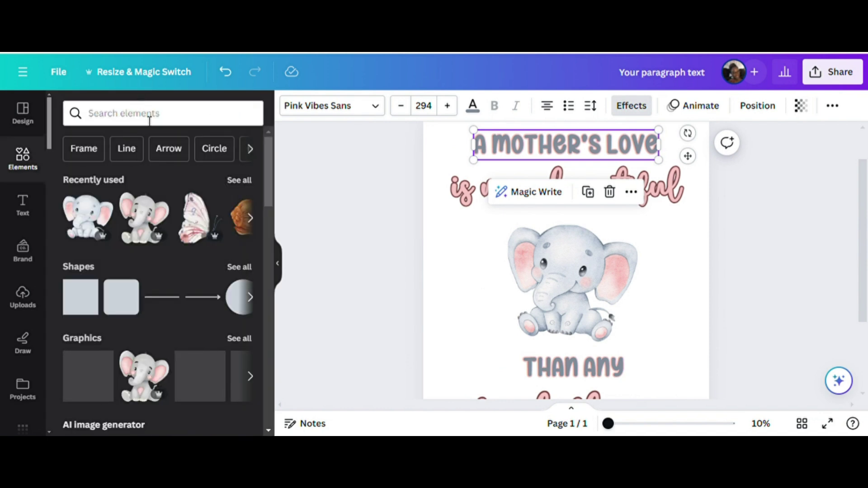
{"action": "left_click", "coordinate": [149, 118]}
{"action": "type", "text": "pi"}
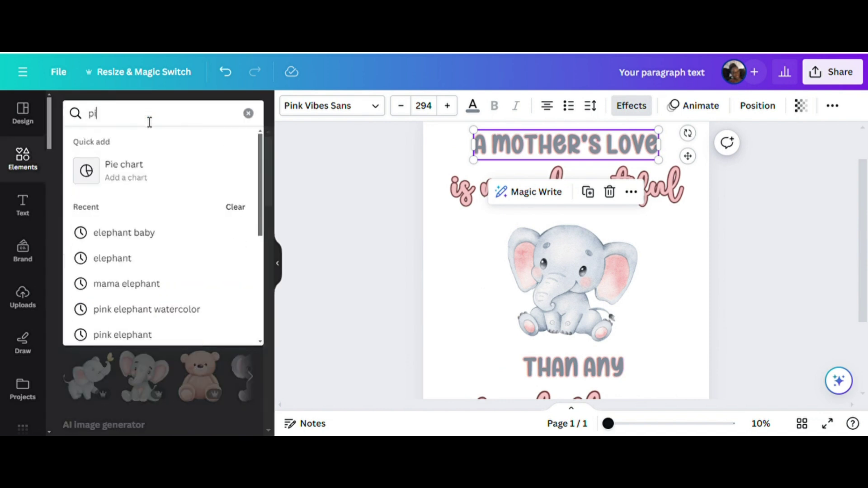
{"action": "type", "text": "nk waterc"}
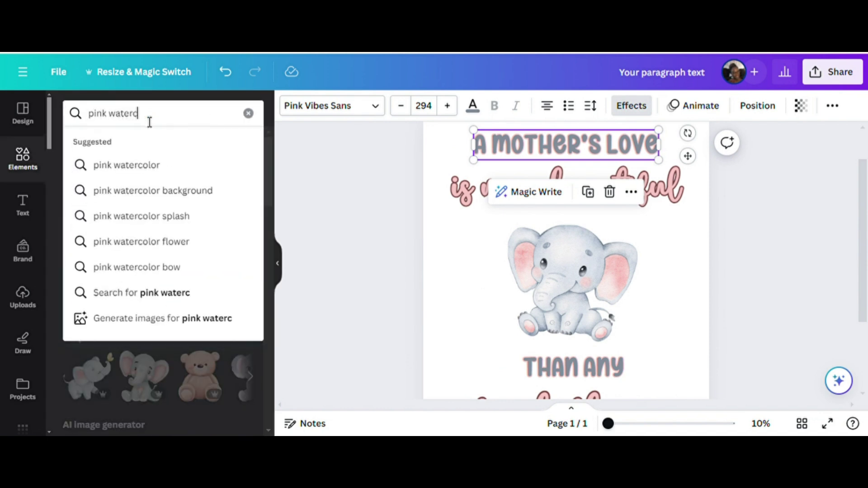
{"action": "type", "text": "olor flower"}
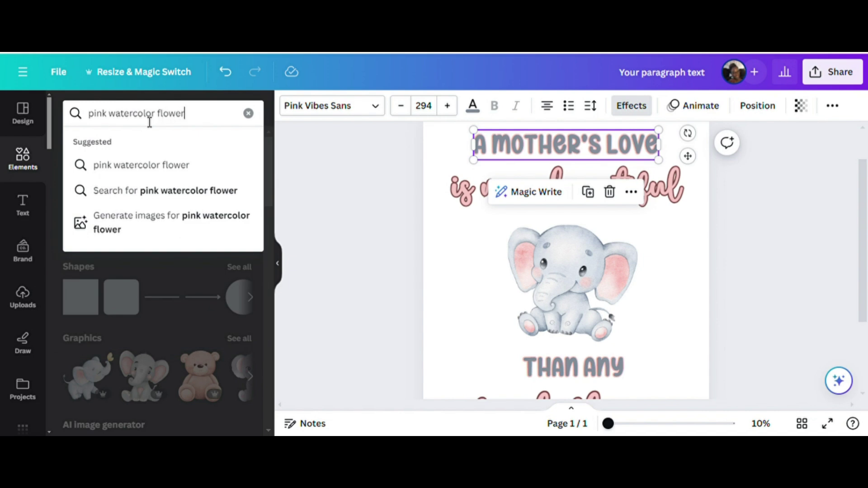
{"action": "key", "text": "Return"}
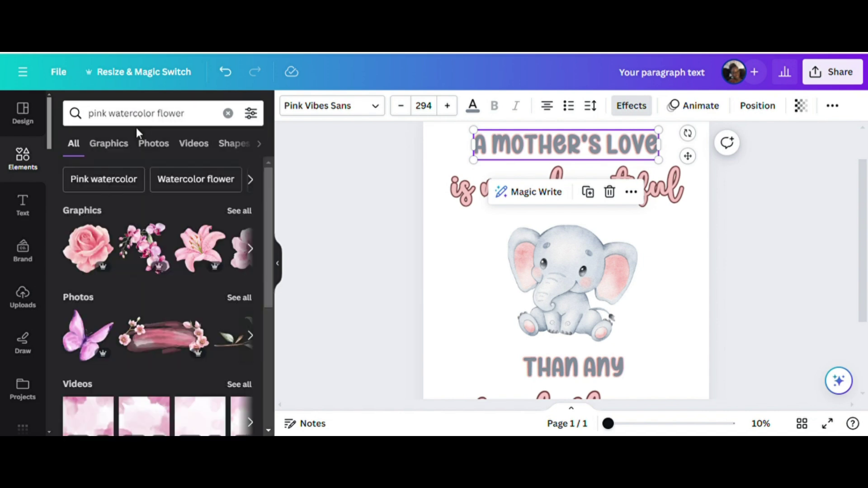
{"action": "left_click", "coordinate": [230, 209]}
{"action": "scroll", "coordinate": [266, 284], "scroll_direction": "down", "scroll_amount": 10}
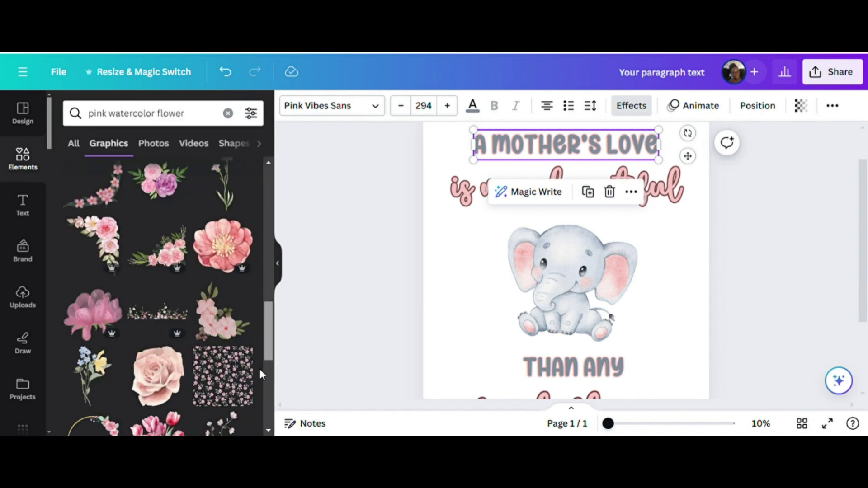
{"action": "scroll", "coordinate": [271, 402], "scroll_direction": "up", "scroll_amount": 4}
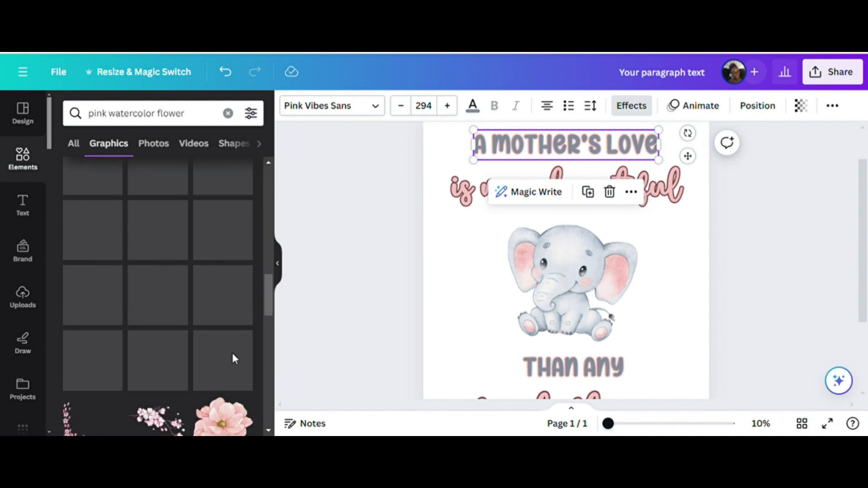
{"action": "left_click", "coordinate": [92, 360]}
Select 'fresh flower' and adjust the text positions around the new wreath
{"action": "scroll", "coordinate": [864, 254], "scroll_direction": "down", "scroll_amount": 3}
{"action": "left_click", "coordinate": [571, 310]}
{"action": "left_click_drag", "start_coordinate": [571, 253], "coordinate": [573, 281]}
{"action": "scroll", "coordinate": [588, 226], "scroll_direction": "up", "scroll_amount": 3}
{"action": "left_click_drag", "start_coordinate": [609, 185], "coordinate": [609, 184]}
Click through the wreath, 'fresh flower' and 'THAN ANY' to check the layout
{"action": "left_click", "coordinate": [562, 287]}
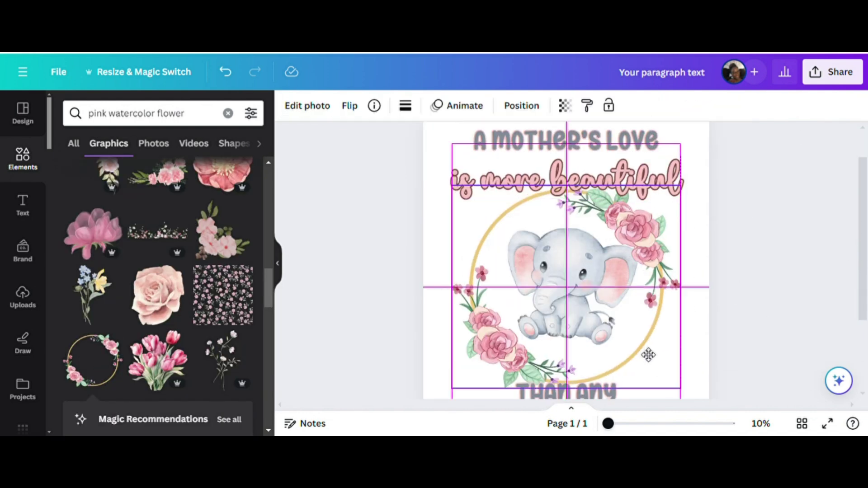
{"action": "scroll", "coordinate": [794, 277], "scroll_direction": "down", "scroll_amount": 3}
{"action": "left_click", "coordinate": [574, 339]}
{"action": "left_click", "coordinate": [725, 321]}
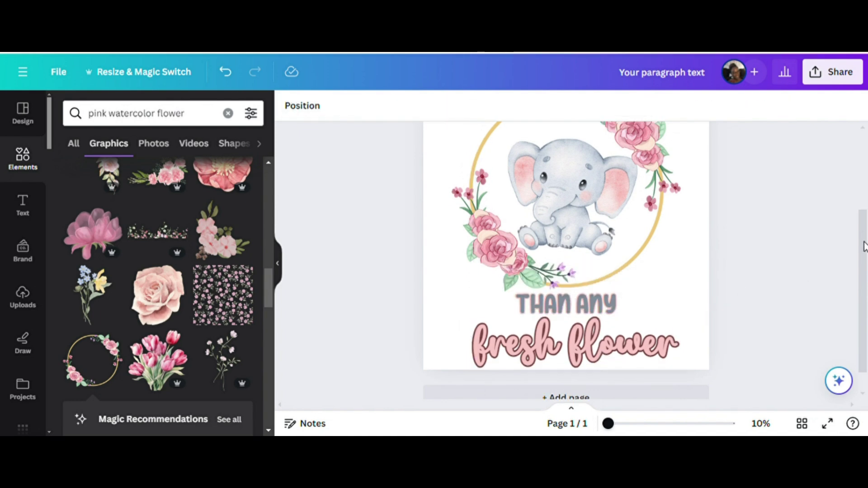
{"action": "scroll", "coordinate": [726, 181], "scroll_direction": "up", "scroll_amount": 2}
{"action": "left_click", "coordinate": [596, 376]}
{"action": "left_click_drag", "start_coordinate": [596, 377], "coordinate": [594, 375]}
{"action": "scroll", "coordinate": [693, 326], "scroll_direction": "down", "scroll_amount": 2}
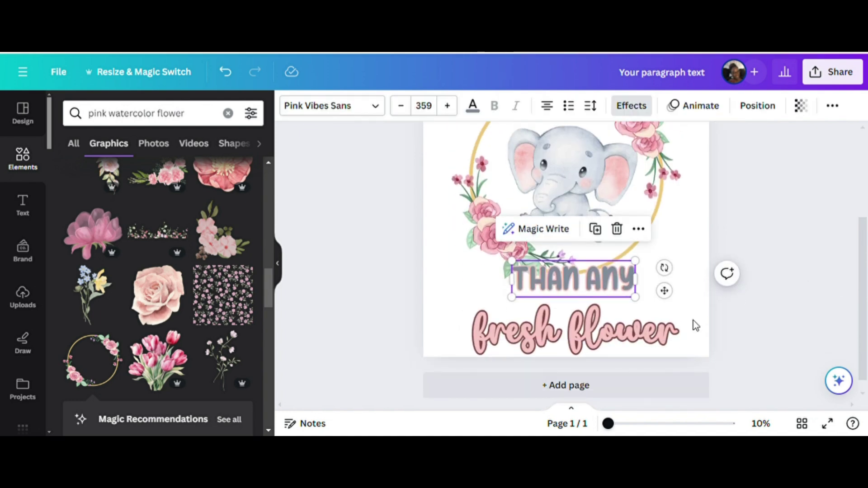
{"action": "left_click", "coordinate": [693, 325]}
{"action": "scroll", "coordinate": [864, 192], "scroll_direction": "up", "scroll_amount": 3}
Enlarge 'is more beautiful' to size 495 and enlarge the A MOTHER'S LOVE heading
{"action": "left_click", "coordinate": [565, 219]}
{"action": "left_click_drag", "start_coordinate": [682, 238], "coordinate": [711, 241]}
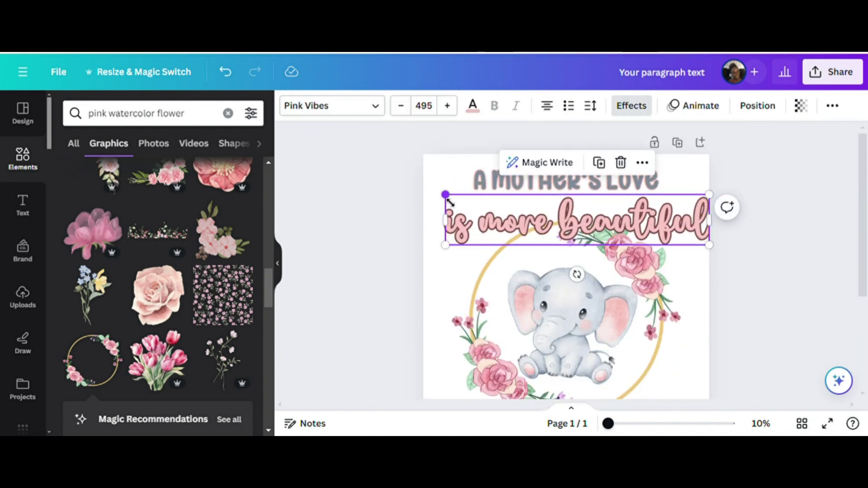
{"action": "left_click_drag", "start_coordinate": [570, 217], "coordinate": [561, 220]}
{"action": "left_click", "coordinate": [565, 180]}
{"action": "left_click_drag", "start_coordinate": [473, 167], "coordinate": [451, 164]}
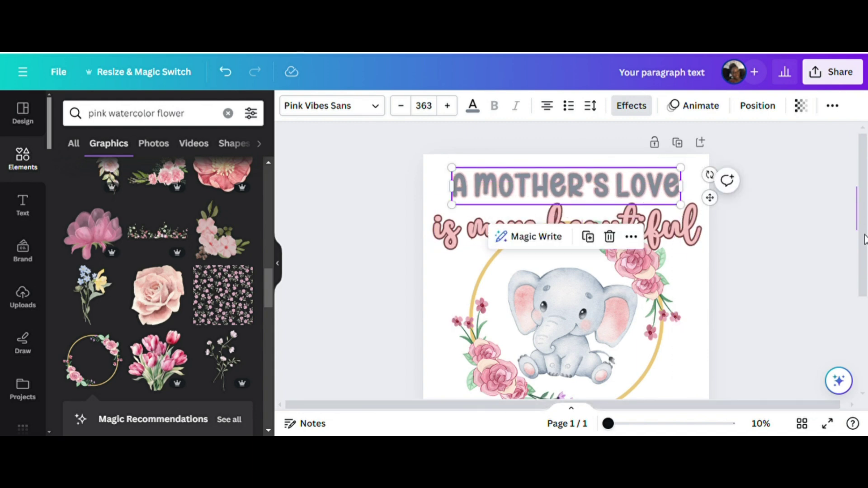
Centre all four quote lines horizontally on the page using the centre guides
{"action": "scroll", "coordinate": [588, 272], "scroll_direction": "down", "scroll_amount": 3}
{"action": "left_click", "coordinate": [583, 264]}
{"action": "left_click", "coordinate": [607, 298]}
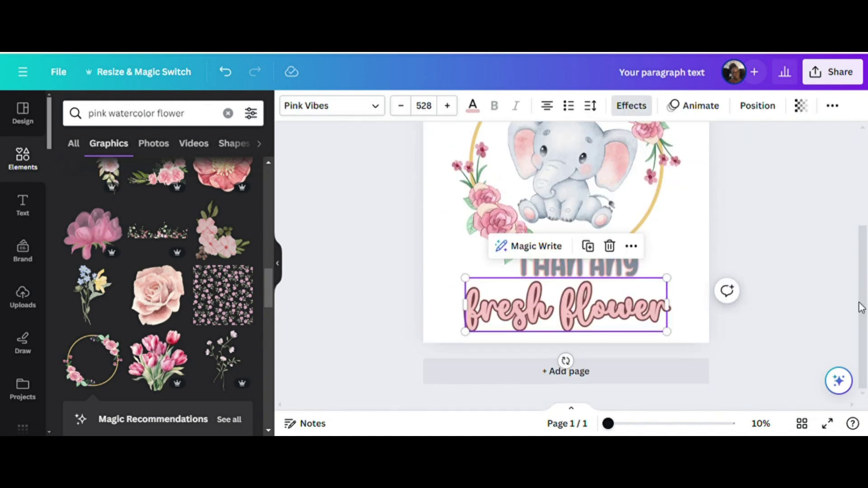
{"action": "left_click_drag", "start_coordinate": [607, 310], "coordinate": [578, 320]}
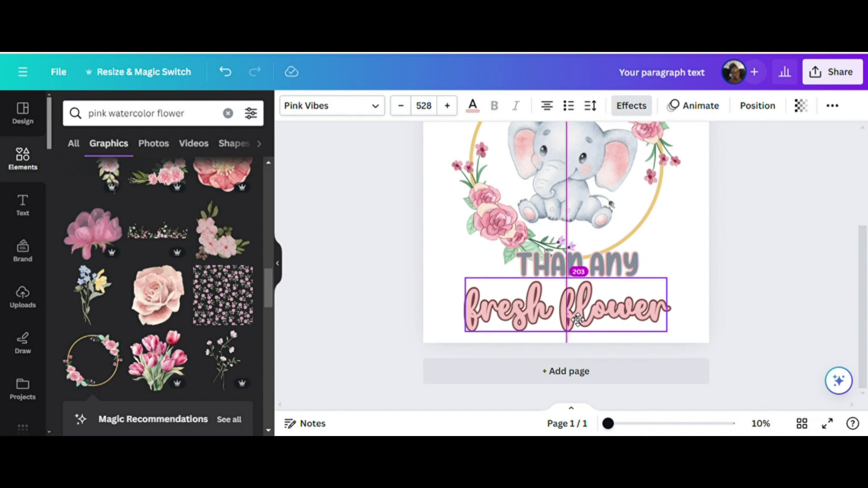
{"action": "left_click_drag", "start_coordinate": [578, 320], "coordinate": [577, 320]}
{"action": "left_click_drag", "start_coordinate": [617, 270], "coordinate": [615, 276]}
{"action": "scroll", "coordinate": [850, 178], "scroll_direction": "up", "scroll_amount": 5}
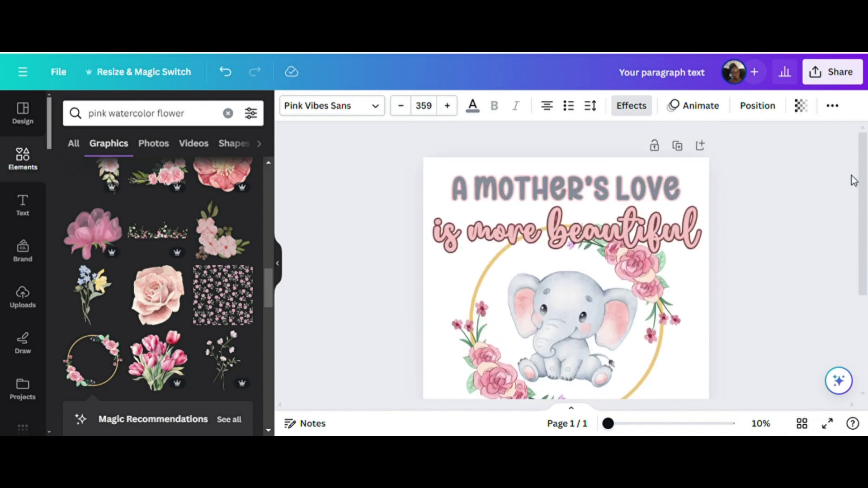
{"action": "left_click", "coordinate": [624, 228]}
{"action": "left_click_drag", "start_coordinate": [624, 229], "coordinate": [625, 230]}
{"action": "left_click_drag", "start_coordinate": [608, 195], "coordinate": [607, 194]}
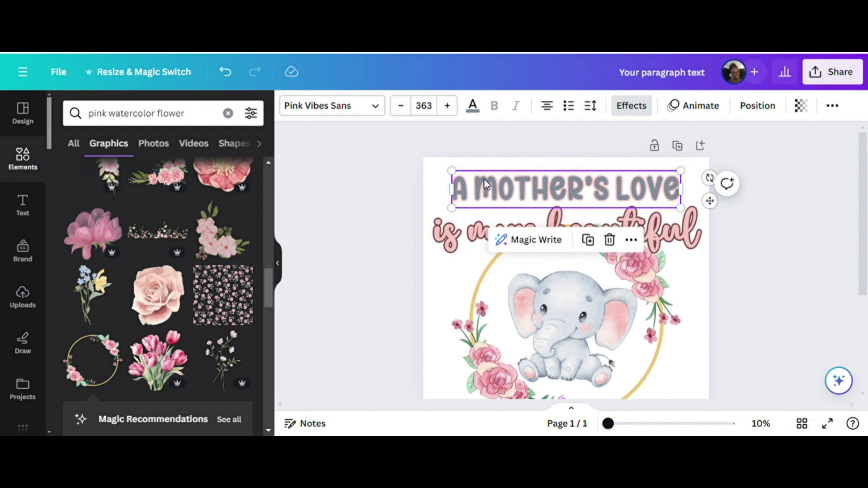
Duplicate the whole design as page 2
{"action": "scroll", "coordinate": [854, 186], "scroll_direction": "down", "scroll_amount": 1}
{"action": "scroll", "coordinate": [864, 185], "scroll_direction": "down", "scroll_amount": 3}
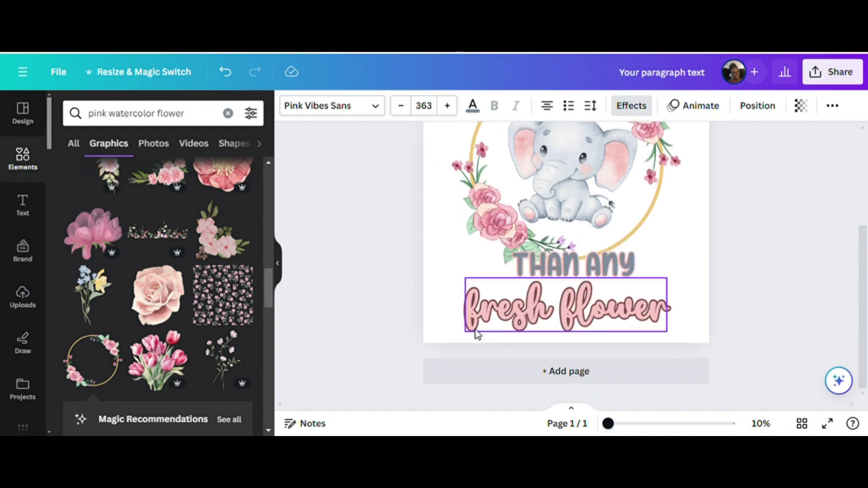
{"action": "scroll", "coordinate": [864, 221], "scroll_direction": "up", "scroll_amount": 2}
{"action": "scroll", "coordinate": [864, 222], "scroll_direction": "up", "scroll_amount": 1}
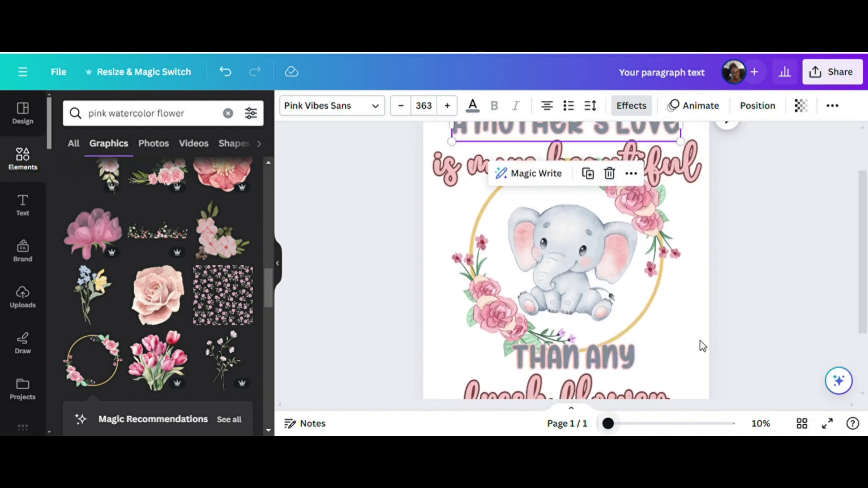
{"action": "mouse_move", "coordinate": [610, 427]}
{"action": "left_mouse_down"}
{"action": "mouse_move", "coordinate": [670, 427]}
{"action": "mouse_move", "coordinate": [615, 429]}
{"action": "left_mouse_up"}
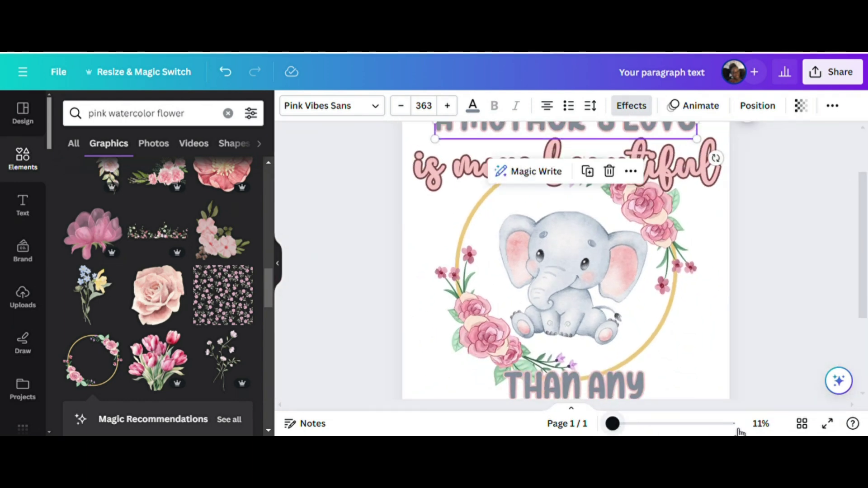
{"action": "scroll", "coordinate": [855, 217], "scroll_direction": "up", "scroll_amount": 5}
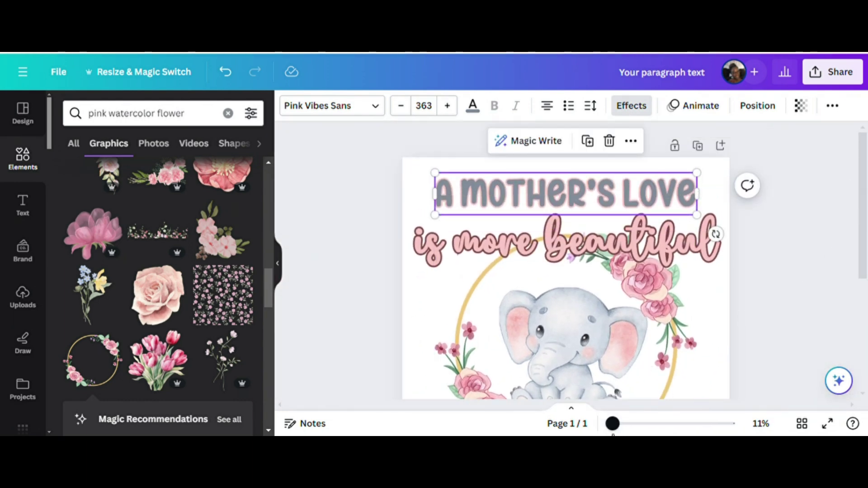
{"action": "scroll", "coordinate": [722, 310], "scroll_direction": "down", "scroll_amount": 1, "text": "ctrl"}
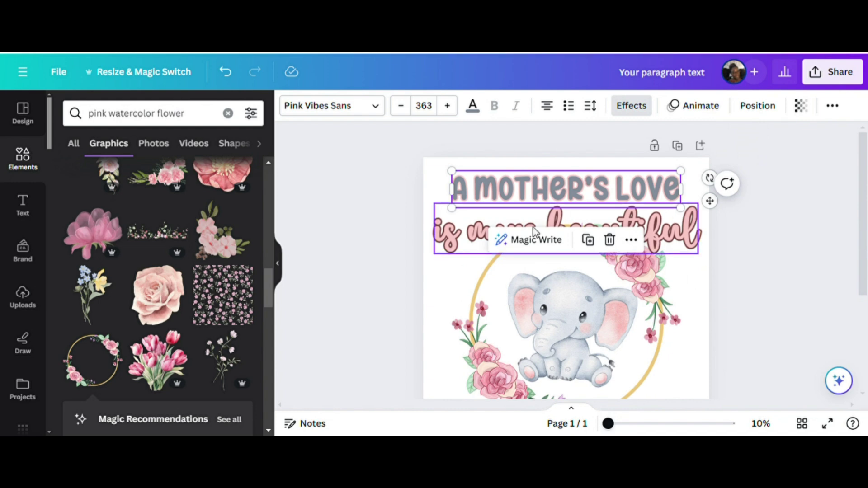
{"action": "left_click", "coordinate": [676, 146]}
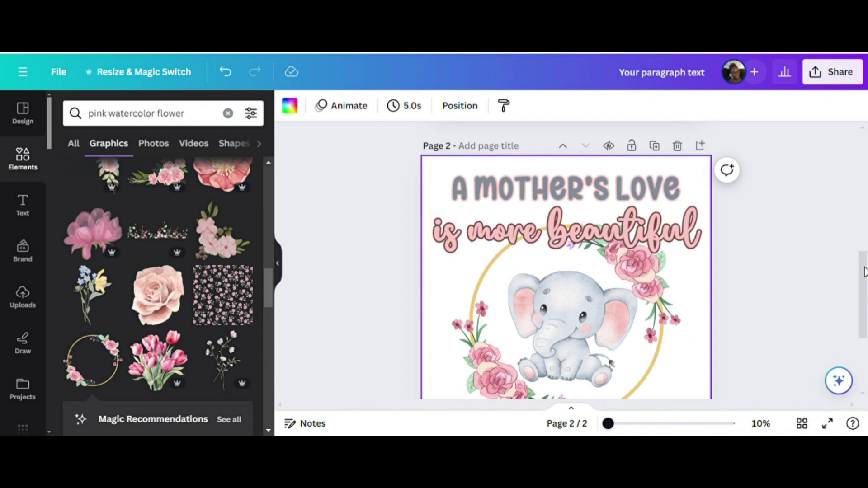
Scroll down to the duplicated page 2
{"action": "left_click_drag", "start_coordinate": [864, 271], "coordinate": [864, 284]}
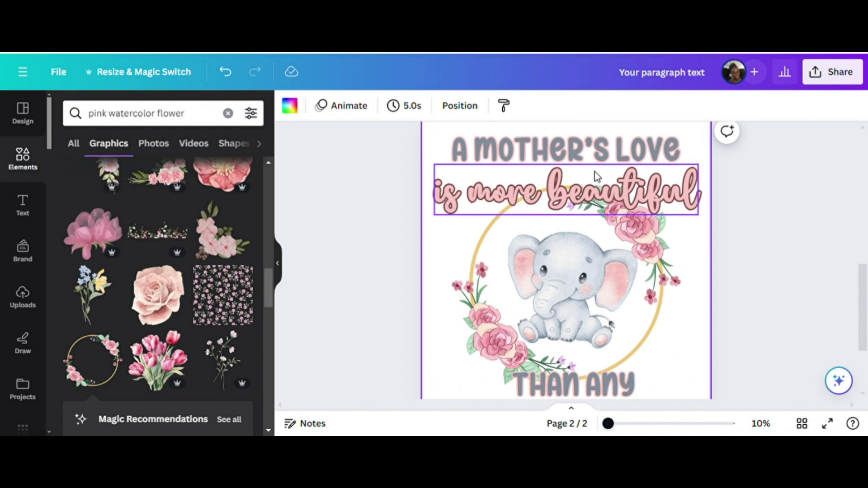
On page 2, recolour 'is more beautiful' and 'fresh flower' dark pink
{"action": "left_click", "coordinate": [551, 207]}
{"action": "left_click", "coordinate": [473, 105]}
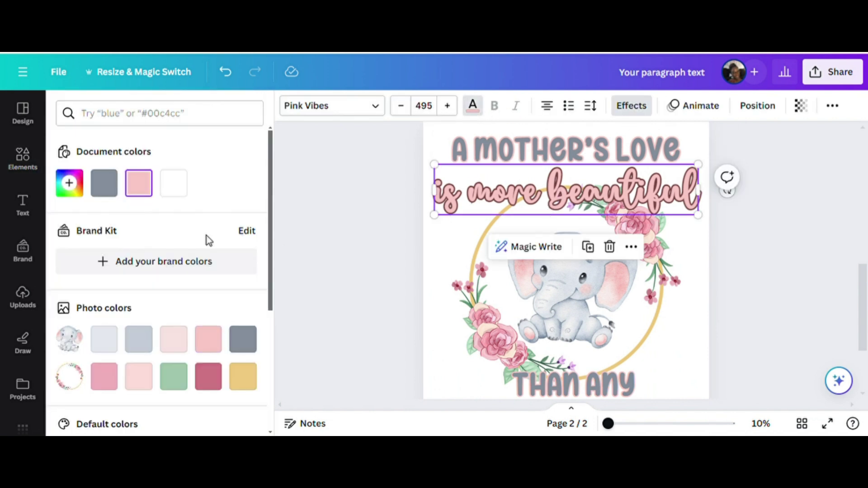
{"action": "left_click", "coordinate": [207, 376]}
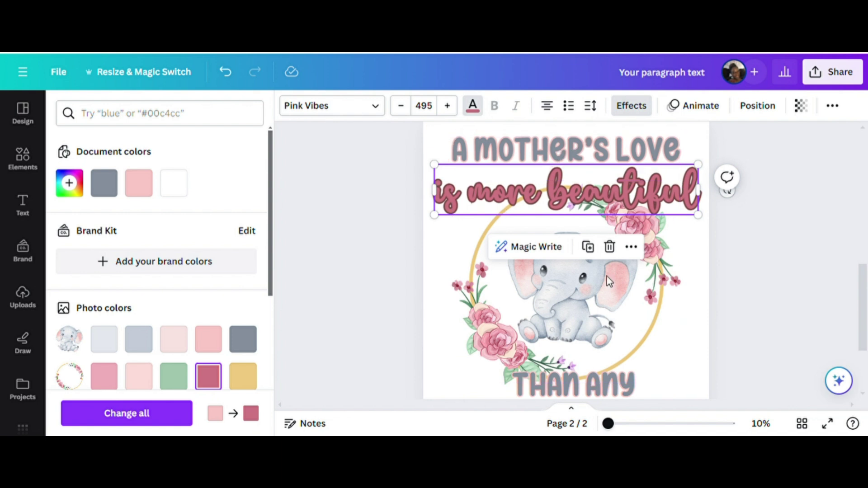
{"action": "left_click_drag", "start_coordinate": [864, 313], "coordinate": [866, 349]}
{"action": "left_click", "coordinate": [97, 409]}
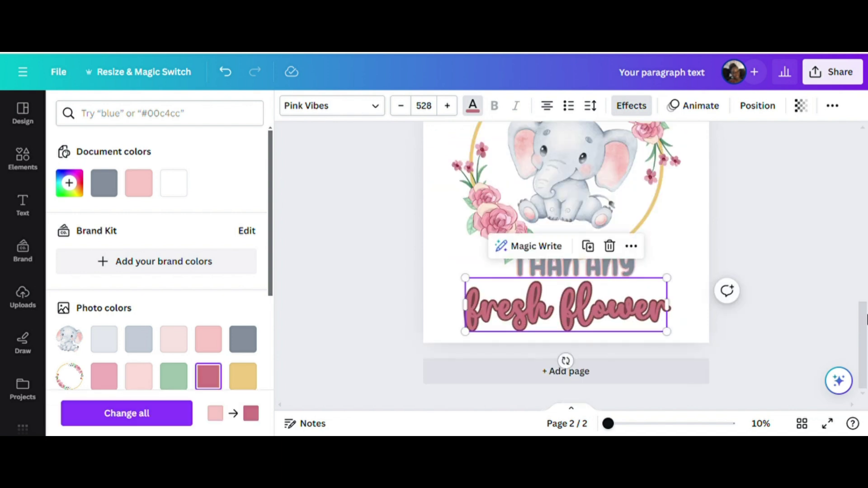
Make 'THAN ANY' and the A MOTHER'S LOVE heading green
{"action": "left_click", "coordinate": [630, 273]}
{"action": "left_click", "coordinate": [176, 380]}
{"action": "scroll", "coordinate": [565, 260], "scroll_direction": "up", "scroll_amount": 5}
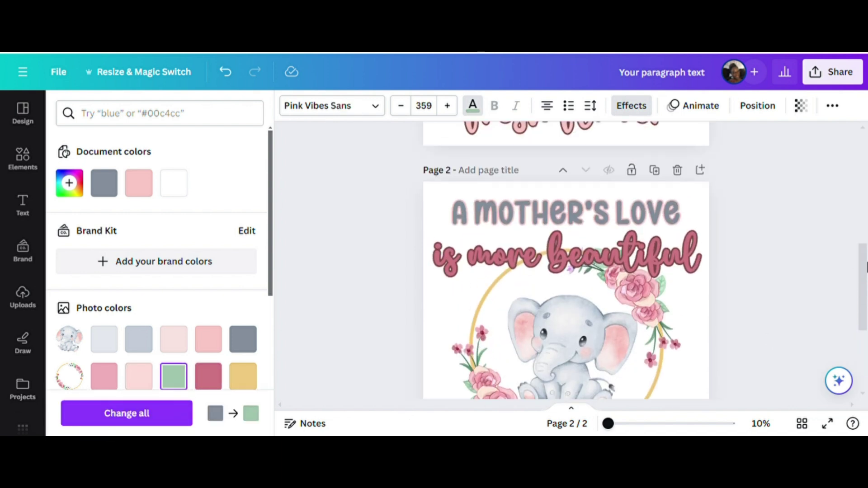
{"action": "left_click", "coordinate": [564, 217]}
{"action": "left_click", "coordinate": [173, 377]}
Replace the gold wreath with an oval rose frame around the elephant
{"action": "scroll", "coordinate": [644, 185], "scroll_direction": "down", "scroll_amount": 3}
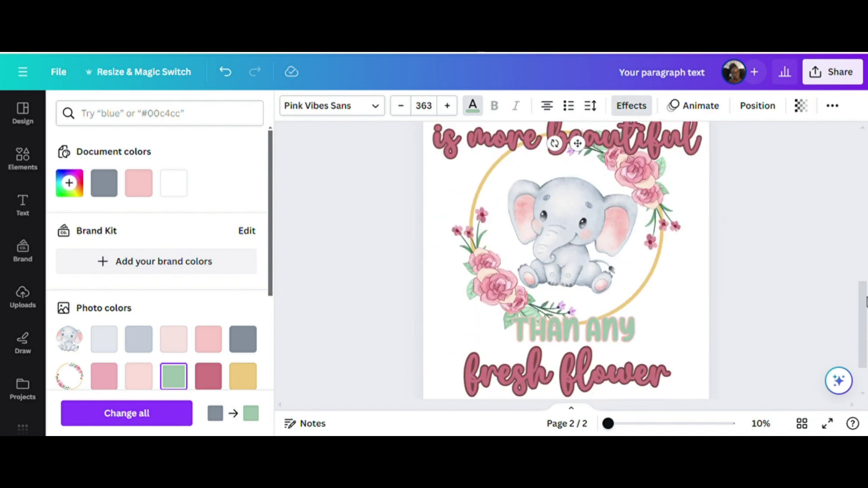
{"action": "left_click", "coordinate": [644, 185]}
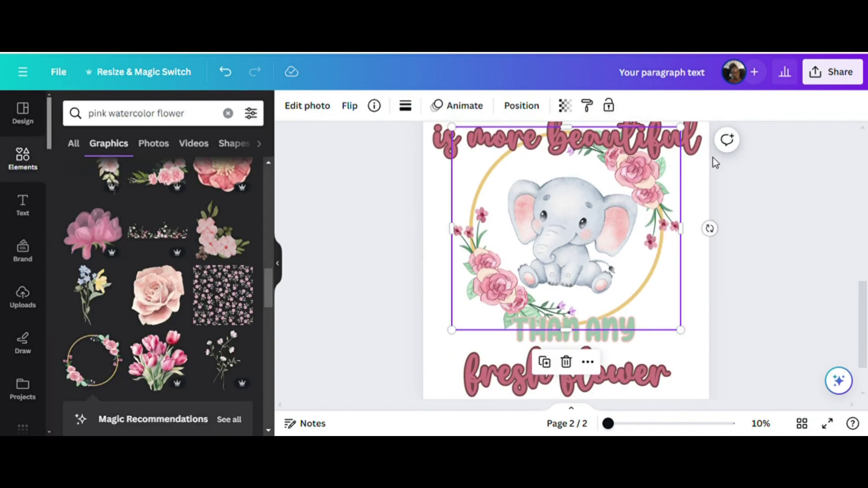
{"action": "left_click", "coordinate": [568, 368]}
{"action": "left_click", "coordinate": [111, 228]}
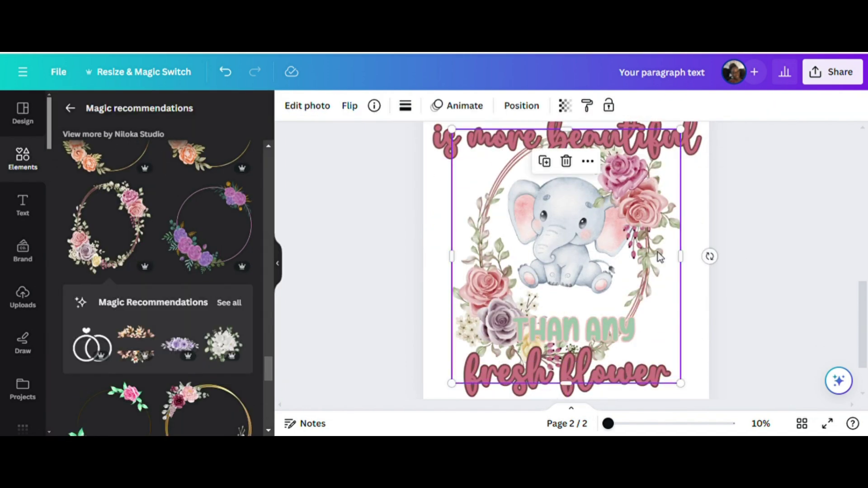
Review 'fresh flower' and 'THAN ANY' on page 2, then deselect everything
{"action": "scroll", "coordinate": [863, 289], "scroll_direction": "up", "scroll_amount": 2}
{"action": "scroll", "coordinate": [863, 289], "scroll_direction": "down", "scroll_amount": 1}
{"action": "scroll", "coordinate": [723, 294], "scroll_direction": "down", "scroll_amount": 3}
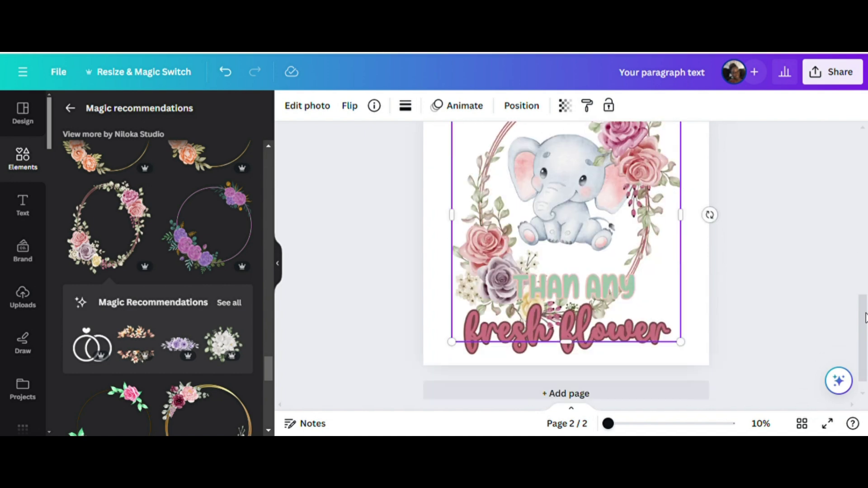
{"action": "left_click_drag", "start_coordinate": [624, 350], "coordinate": [624, 346]}
{"action": "left_click", "coordinate": [624, 343]}
{"action": "left_click", "coordinate": [543, 286]}
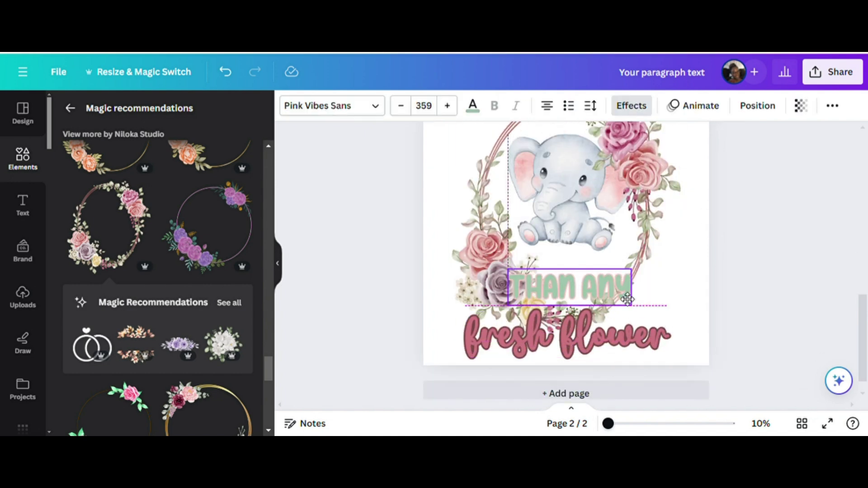
{"action": "left_click", "coordinate": [768, 307]}
{"action": "left_click_drag", "start_coordinate": [863, 322], "coordinate": [864, 146]}
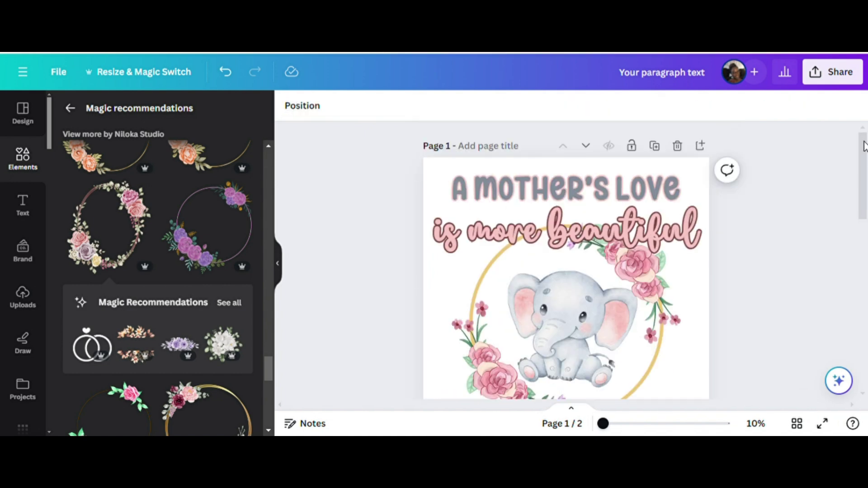